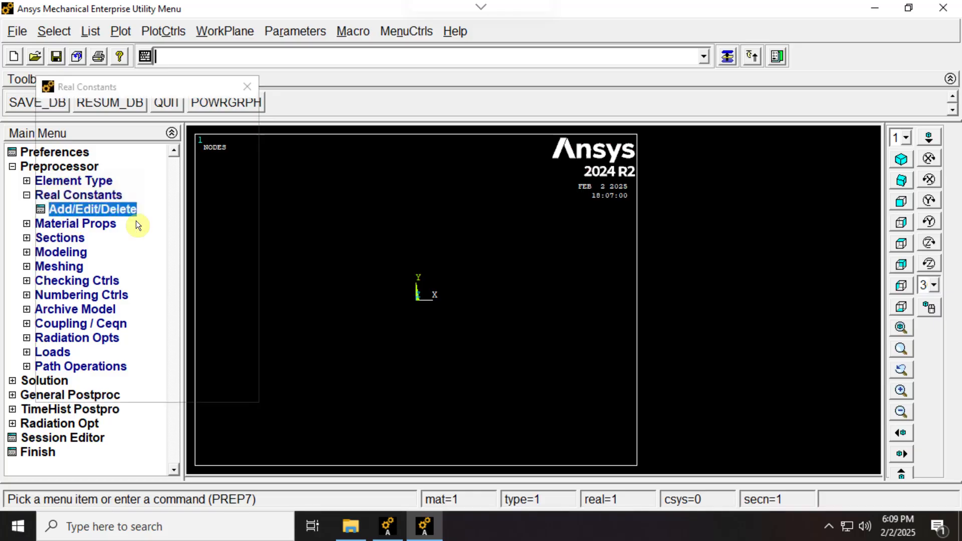
Add real constant set 1 for the LINK33 element type with a cross-sectional area of 1.
drag(167, 84, 528, 103)
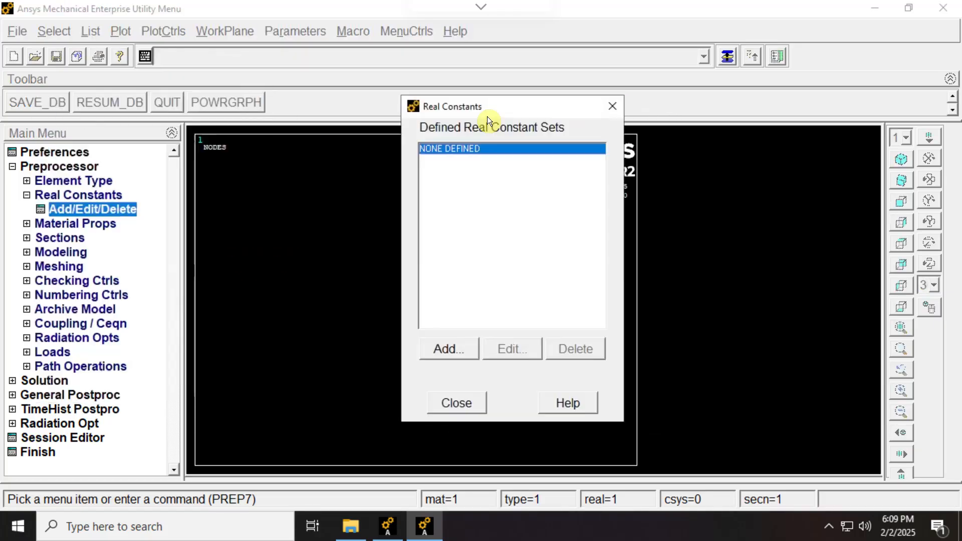
click(447, 350)
click(483, 149)
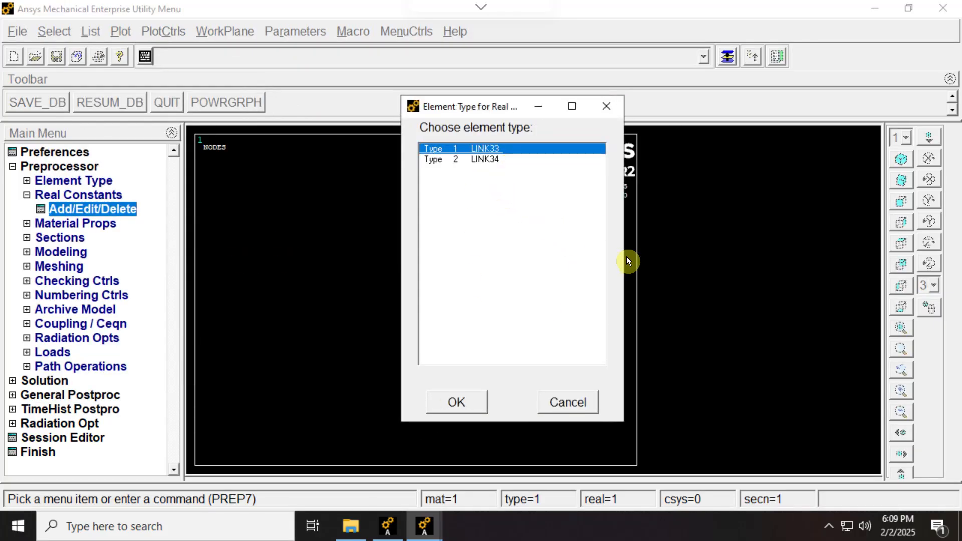
click(467, 402)
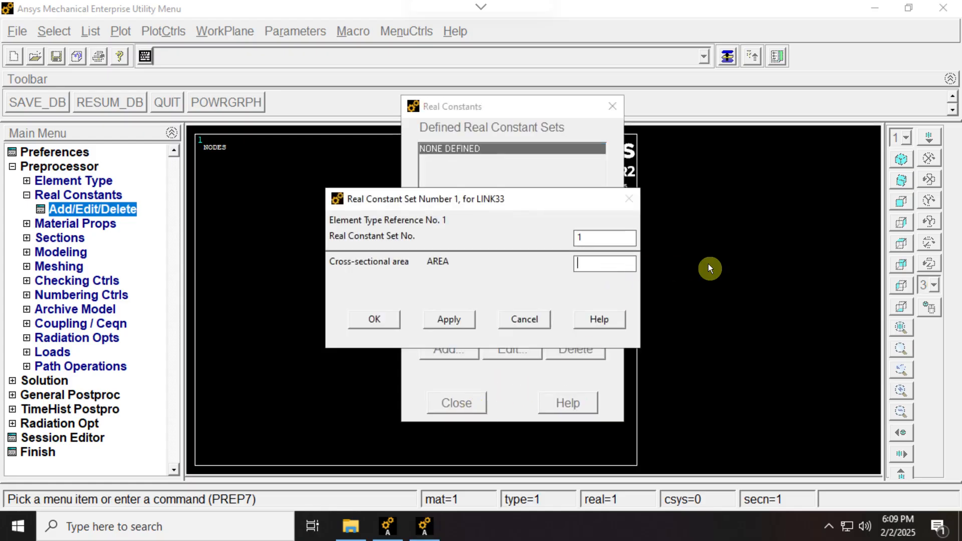
text(1)
click(386, 326)
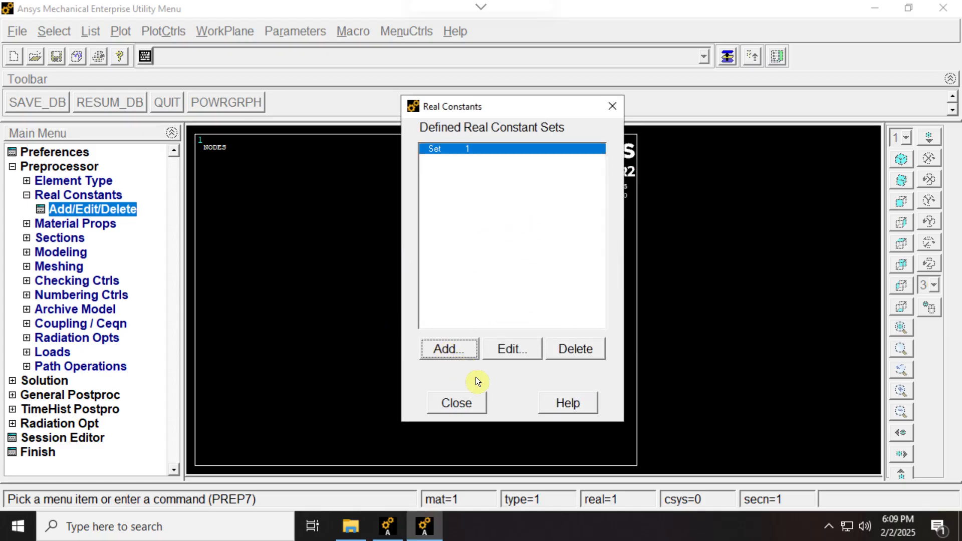
Add real constant set 2 for the LINK34 element type with a convection surface area of 1, and finish the real constants.
click(448, 351)
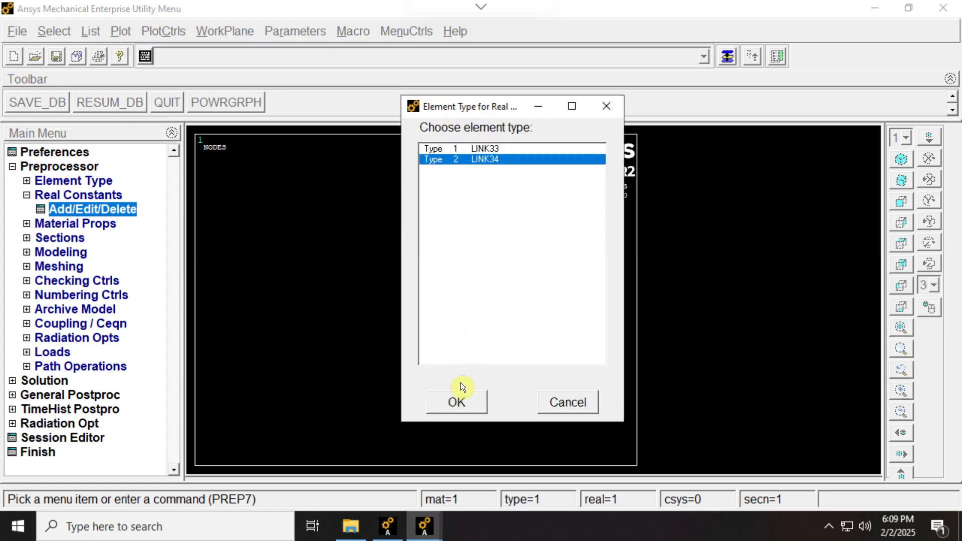
click(459, 396)
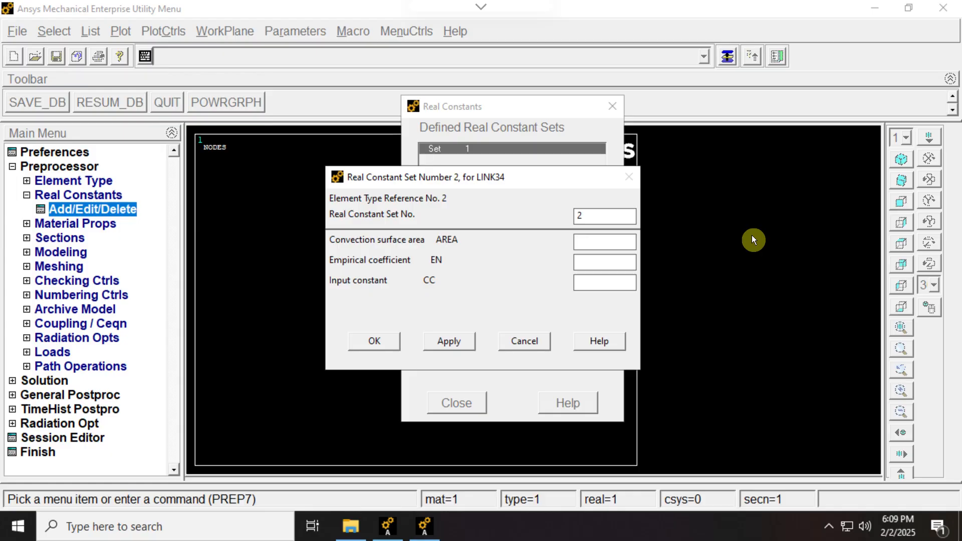
text(1)
click(377, 344)
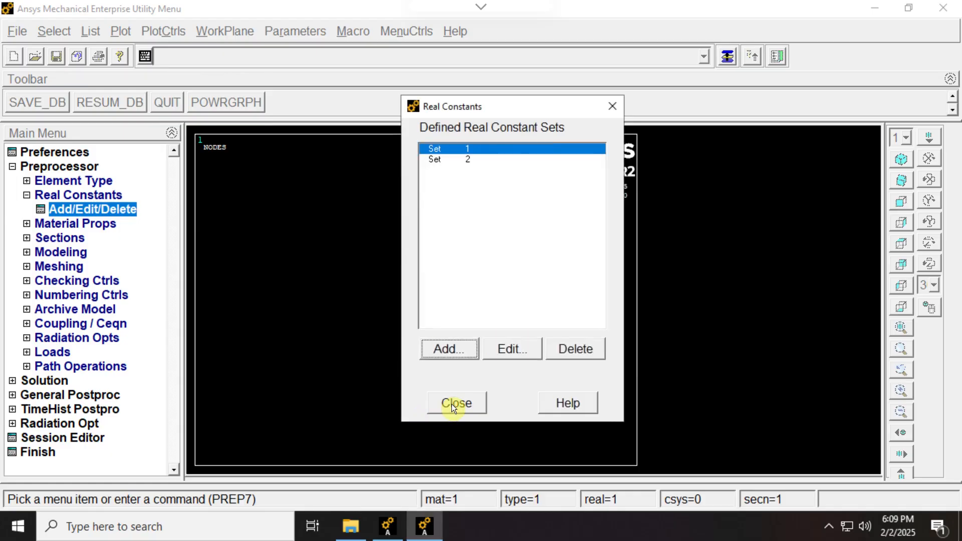
click(452, 404)
Open the isotropic thermal conductivity definition for material model 1 and check the cement conductivity in the reference slide.
click(28, 224)
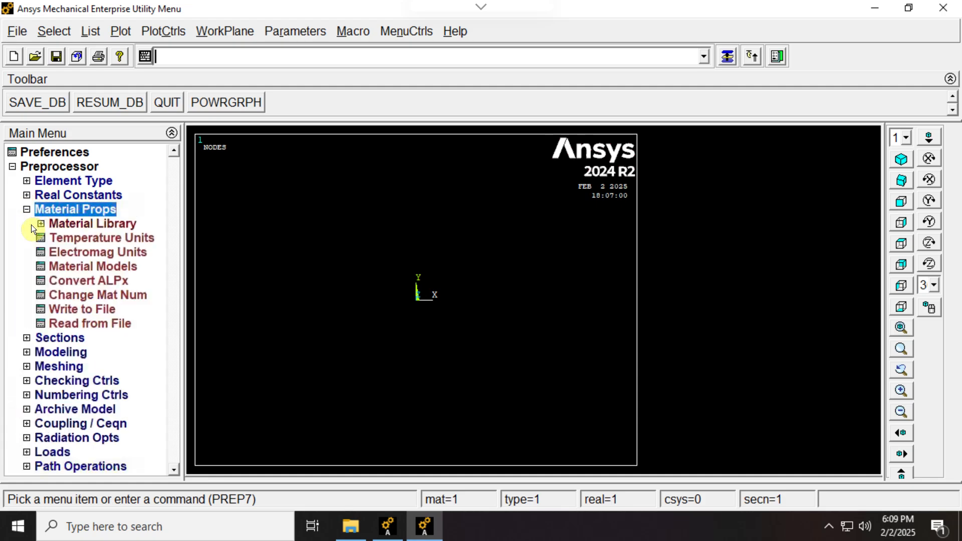
click(95, 265)
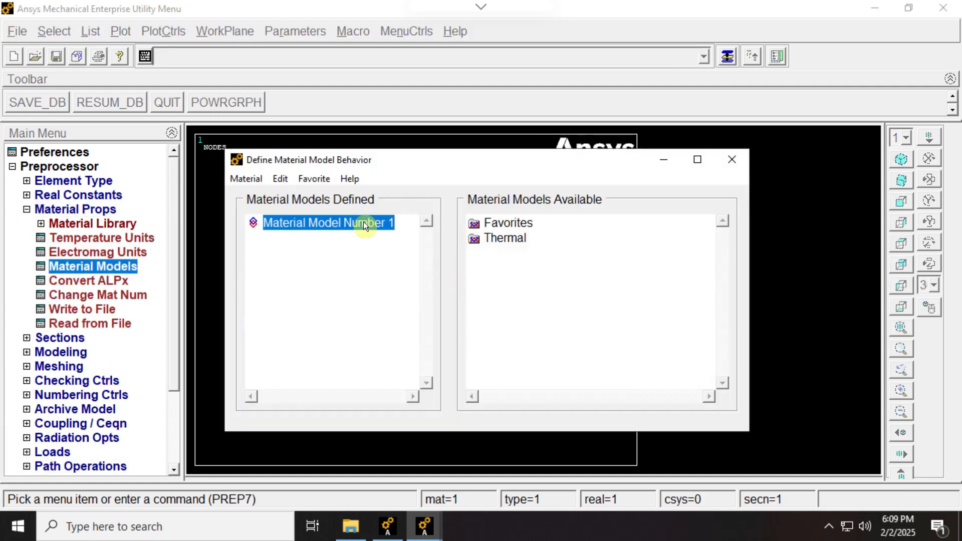
double_click(493, 238)
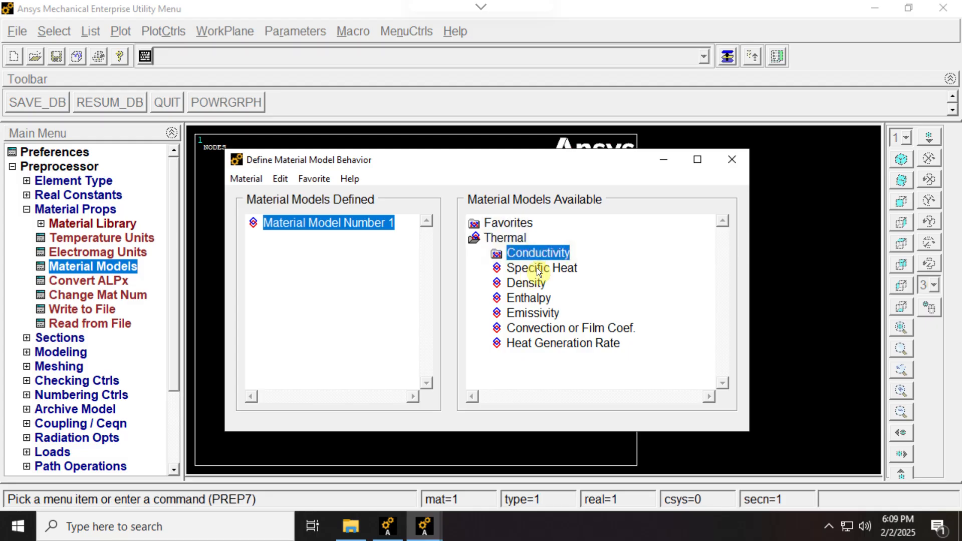
double_click(536, 253)
double_click(557, 270)
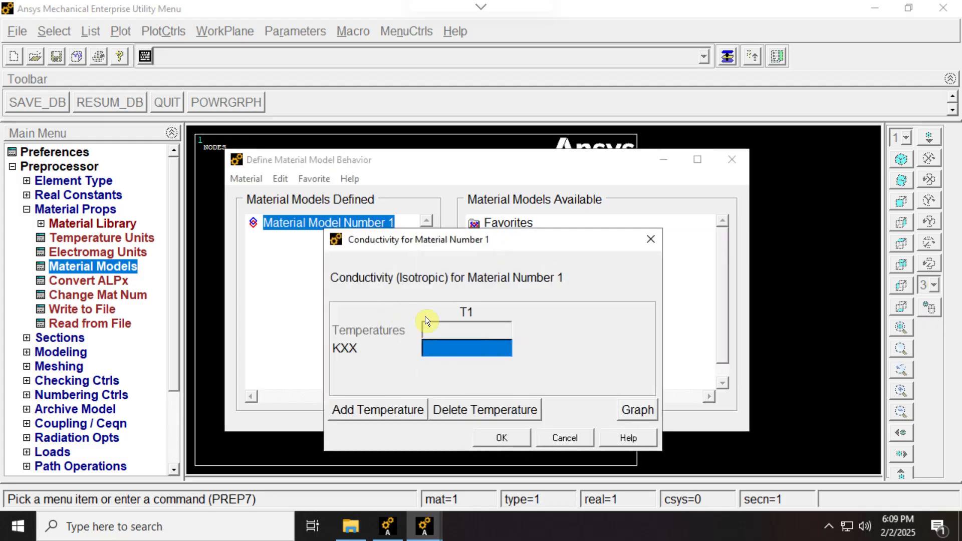
key(alt+Tab)
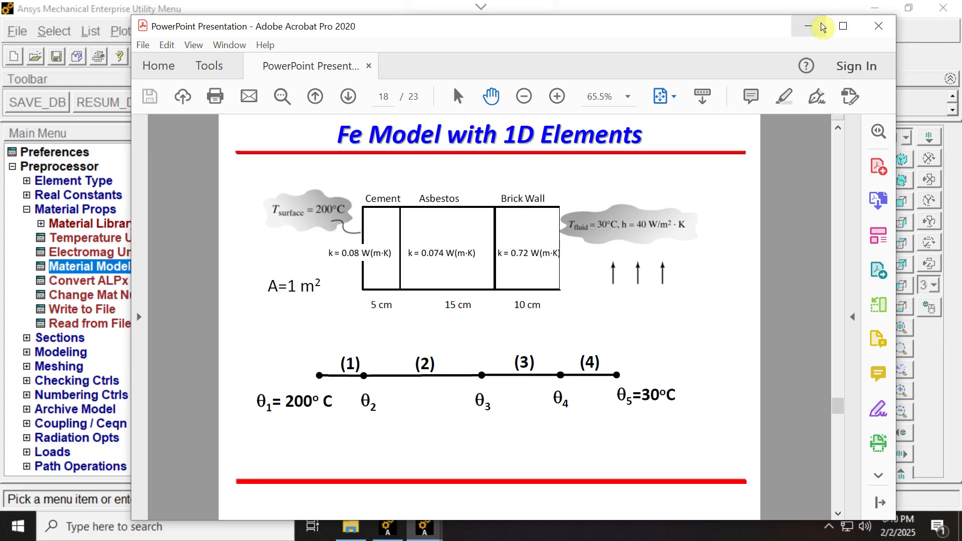
click(808, 26)
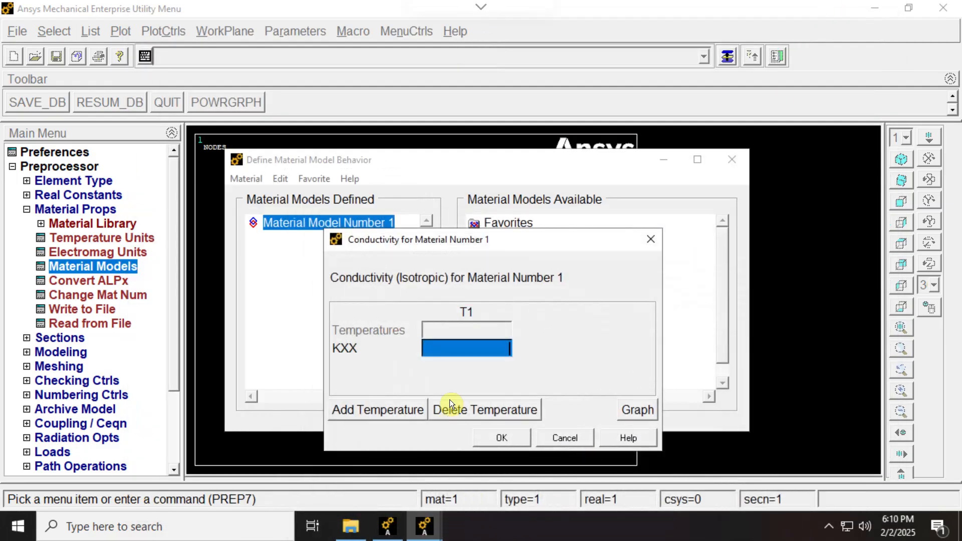
text(0.8)
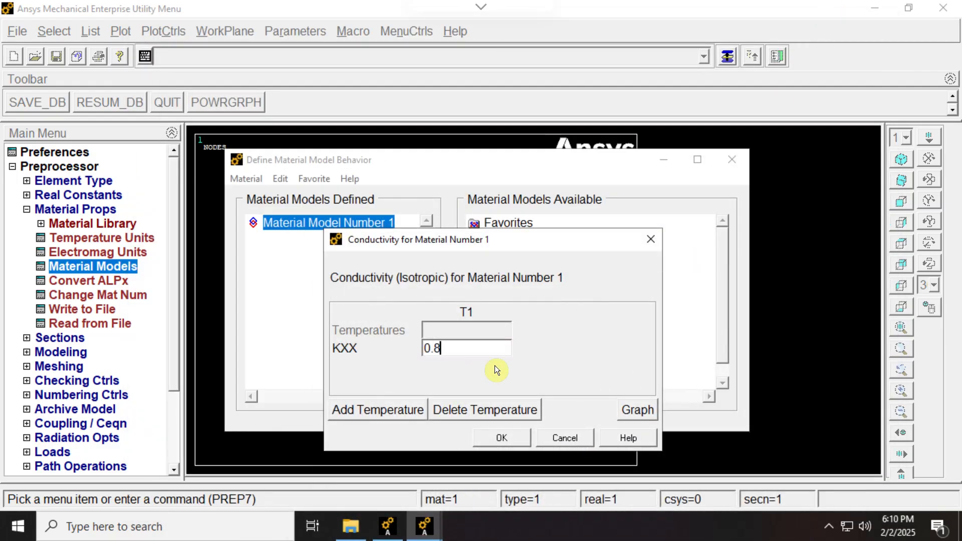
key(Tab)
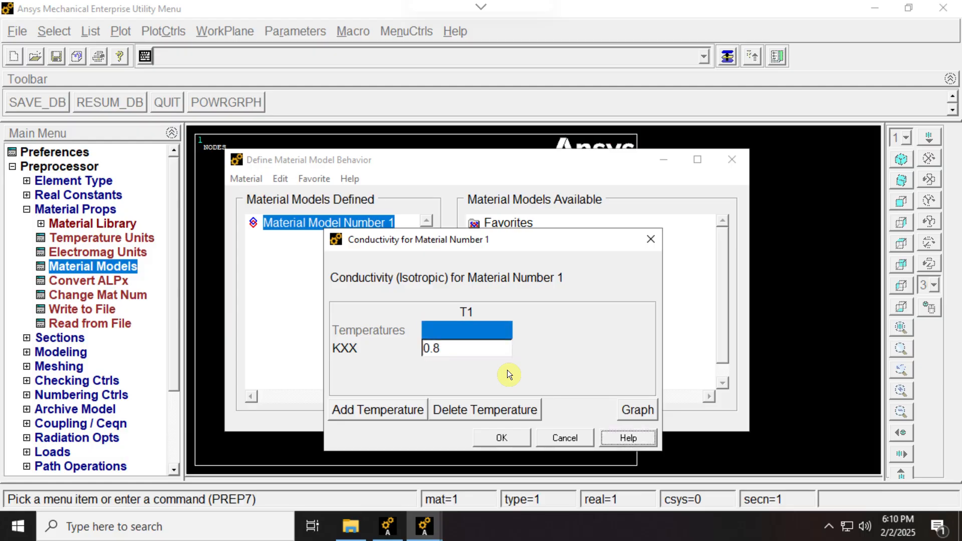
click(431, 349)
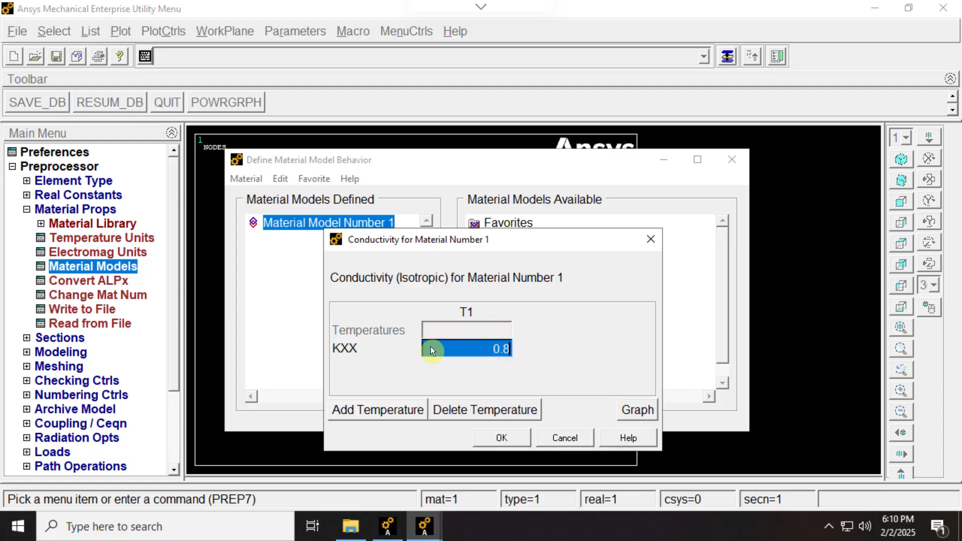
click(498, 350)
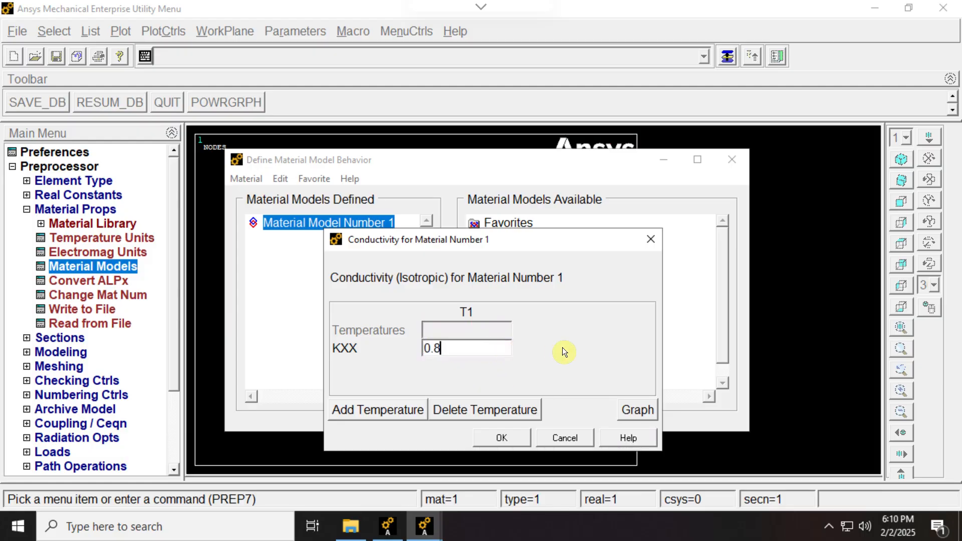
key(Tab)
Set the isotropic conductivity KXX of material 1 to the cement value of 0.08 and accept it.
click(468, 351)
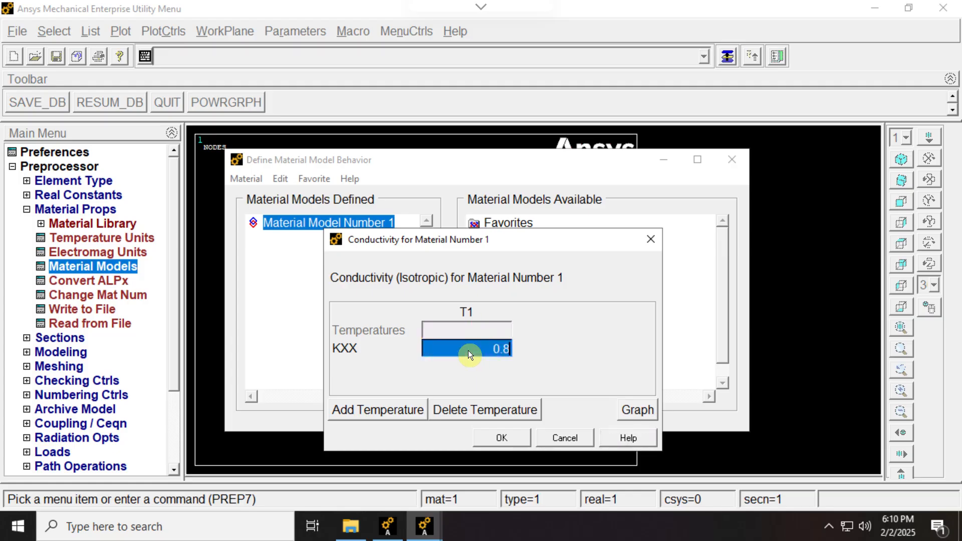
text(0.0)
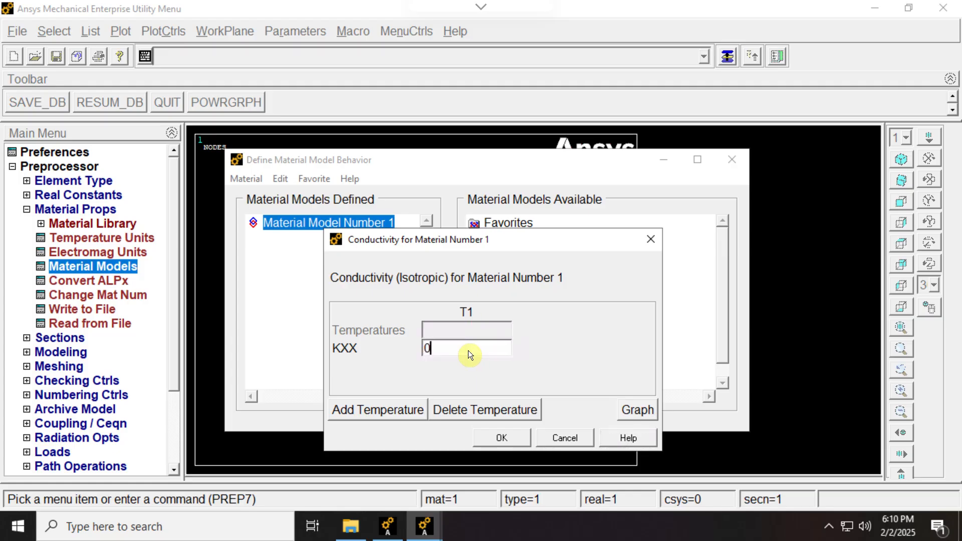
click(502, 437)
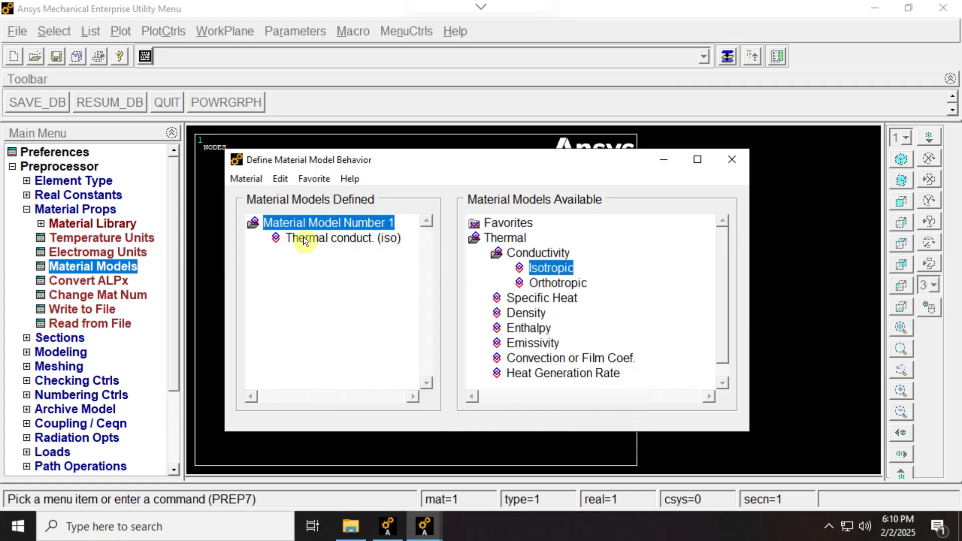
Create material model 2 and give it the asbestos isotropic thermal conductivity of 0.074 from the reference slide.
click(248, 180)
click(253, 191)
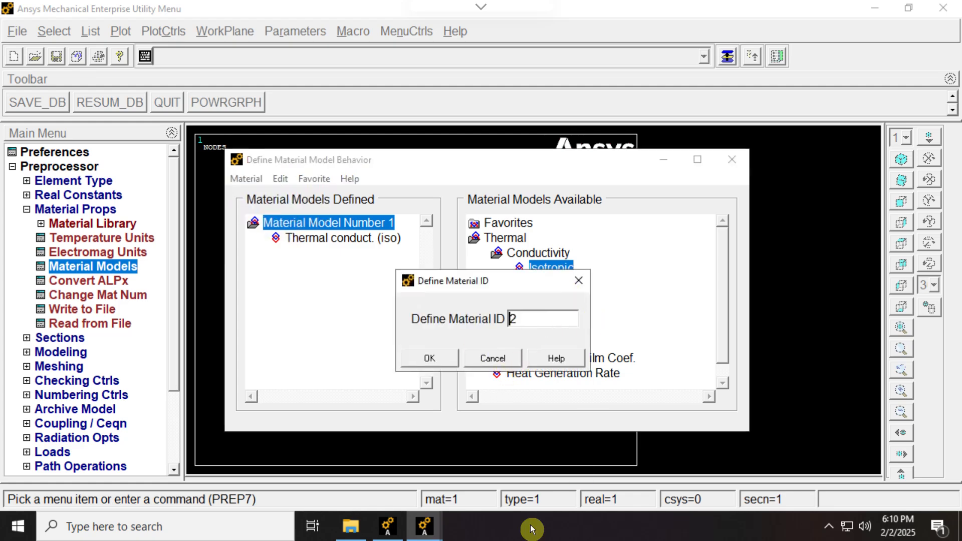
key(alt+Tab)
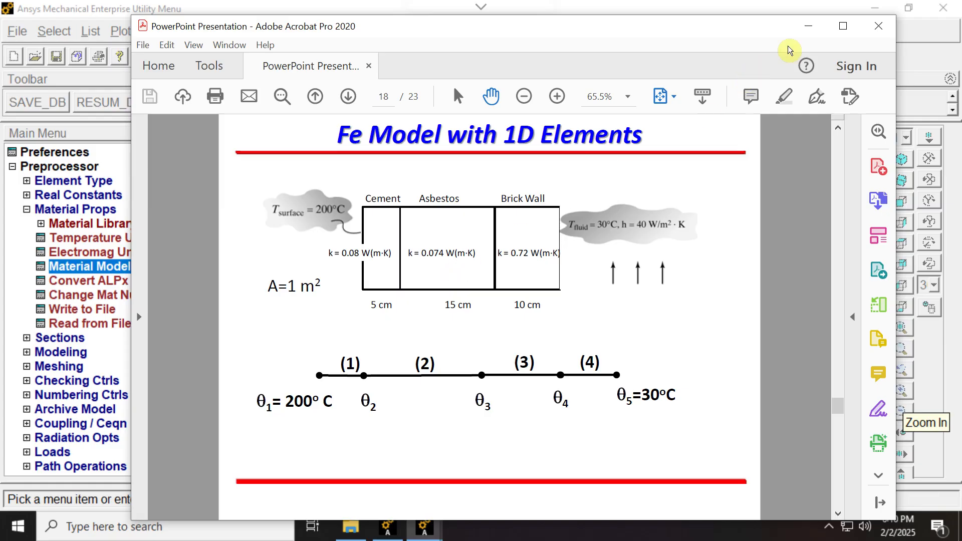
click(809, 32)
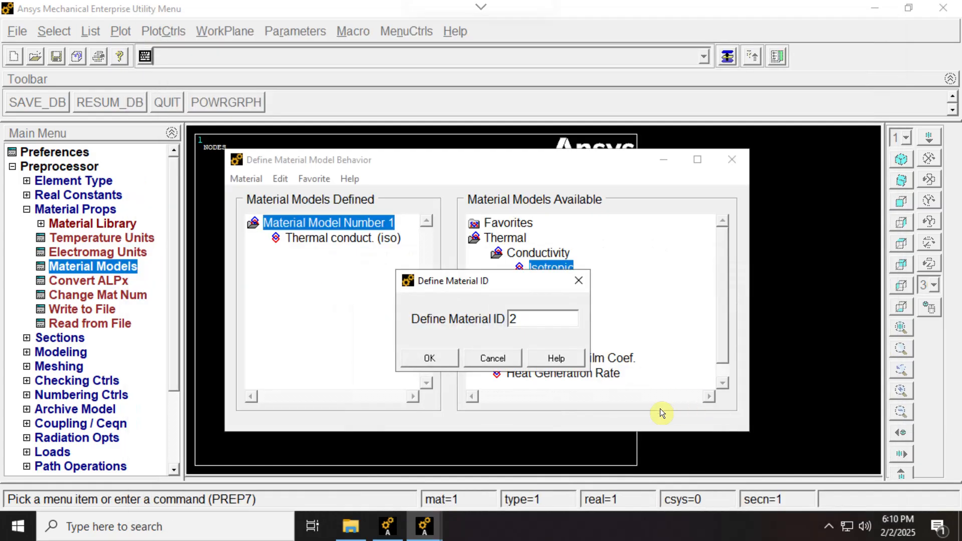
click(426, 358)
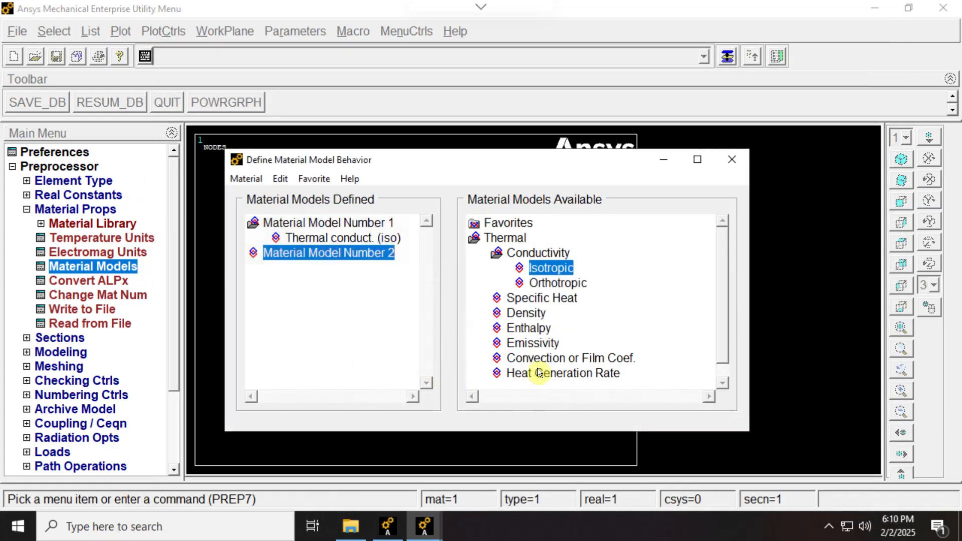
double_click(549, 267)
text(0.074)
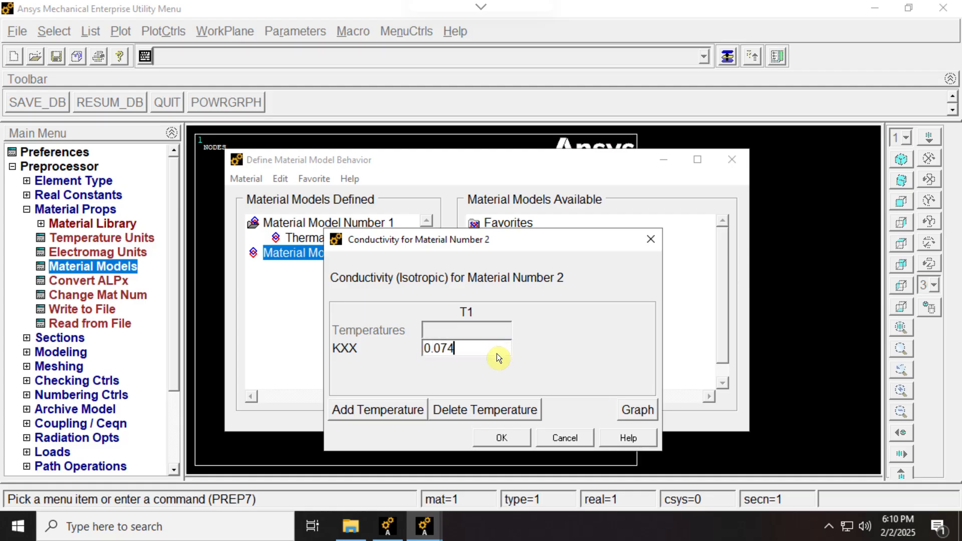
click(516, 438)
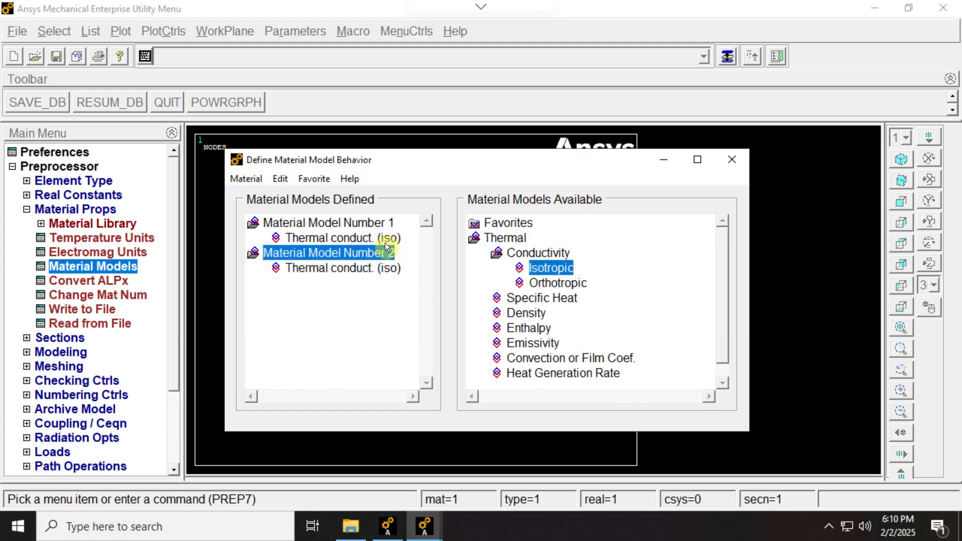
Create material model 3 and give it the brick wall's isotropic thermal conductivity of 0.72 from the reference slide.
click(251, 176)
click(257, 193)
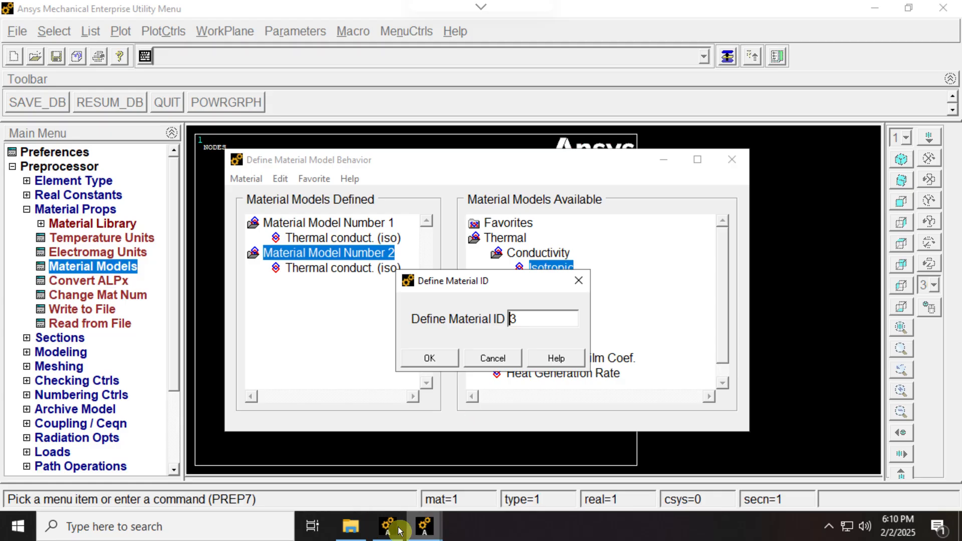
key(alt+Tab)
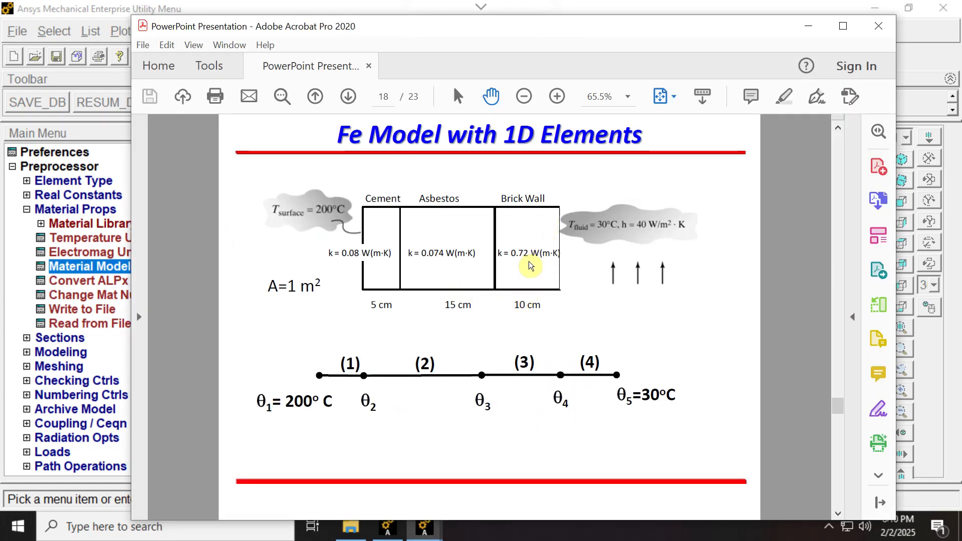
click(809, 27)
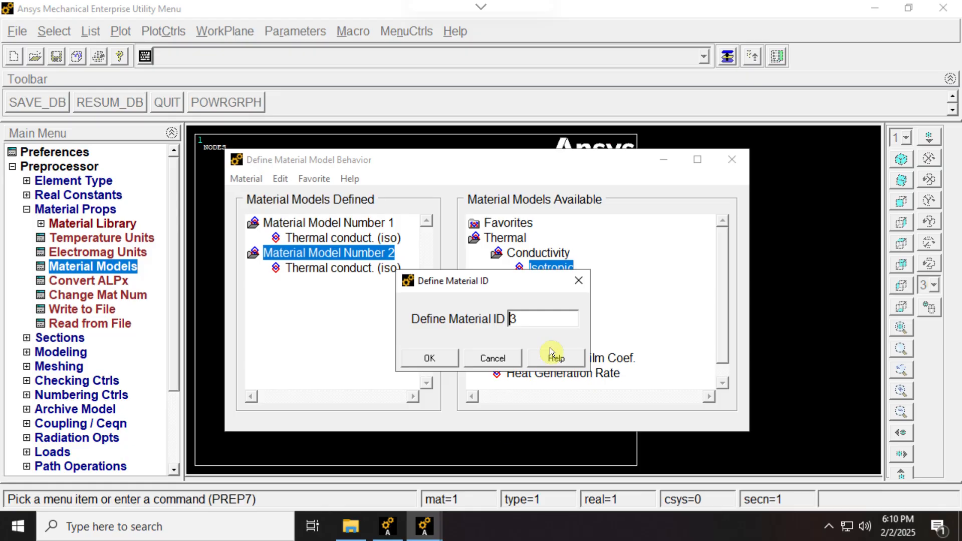
click(435, 359)
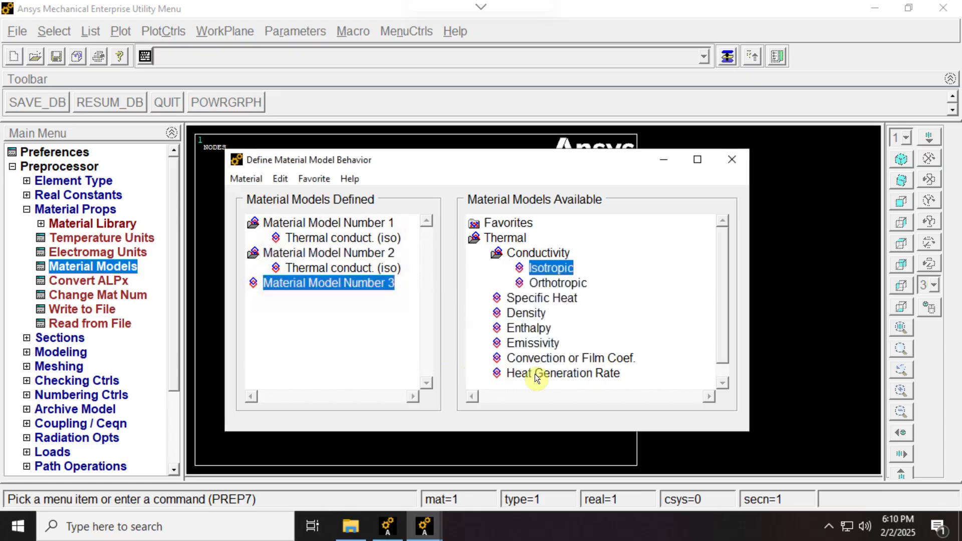
double_click(559, 269)
text(0.7)
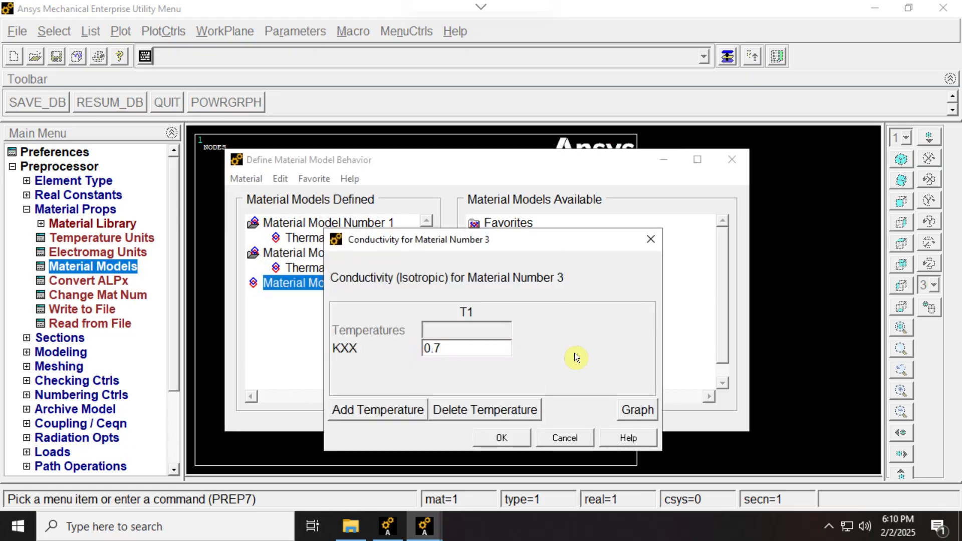
text(2)
click(511, 437)
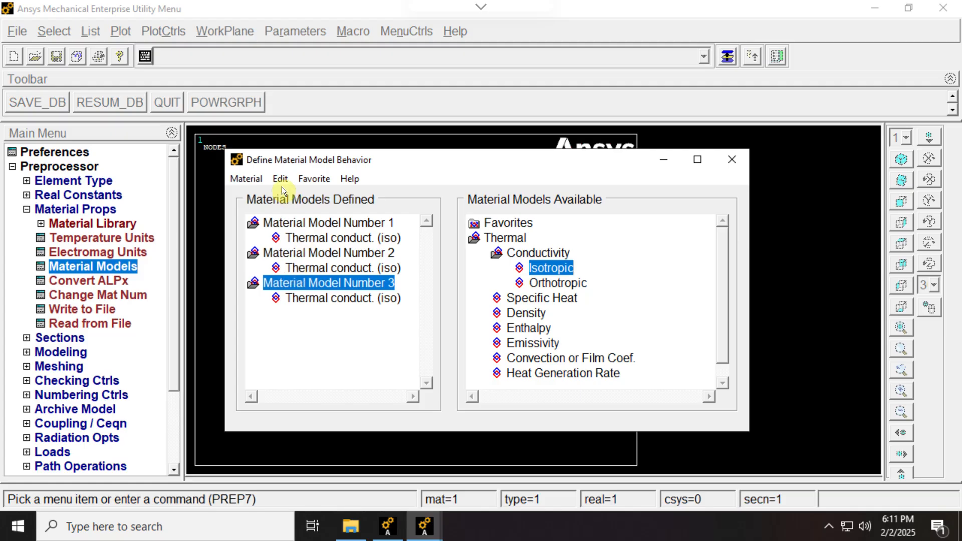
Create material model 4 with a convection film coefficient HF of 40 from the reference slide and finish the material definitions.
click(245, 178)
click(270, 196)
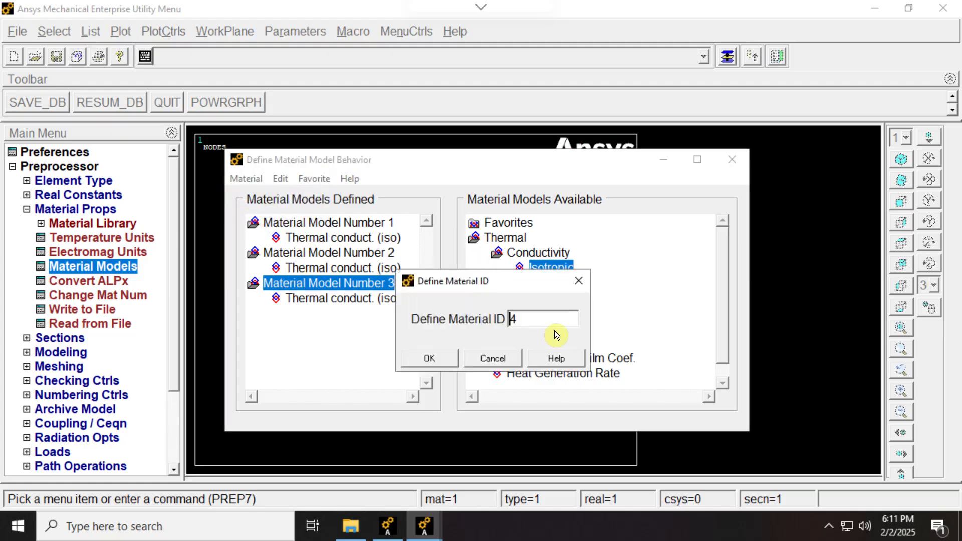
click(421, 356)
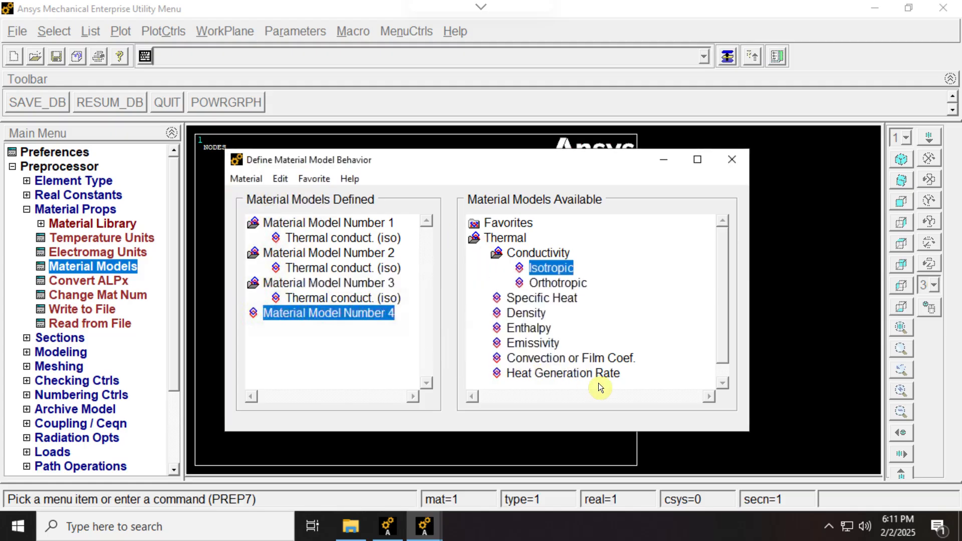
double_click(555, 358)
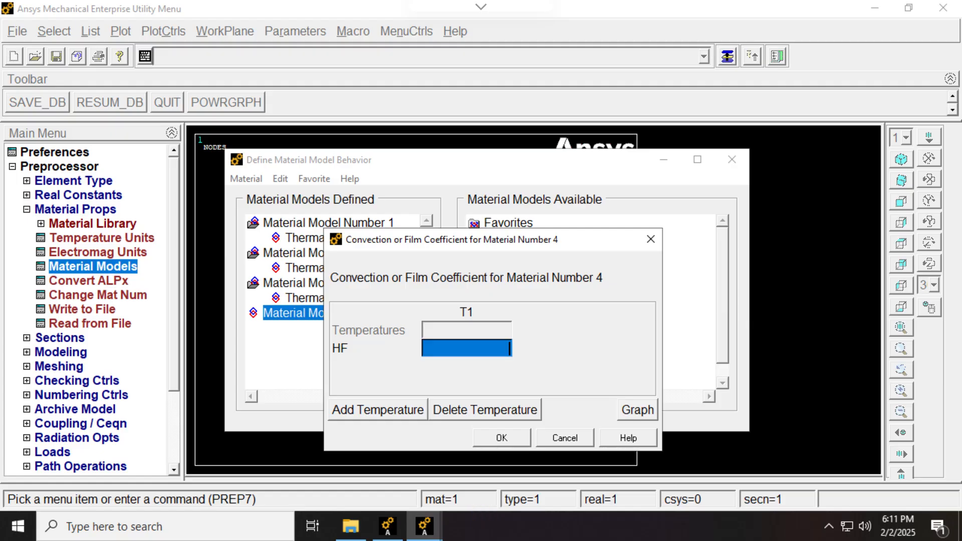
key(alt+Tab)
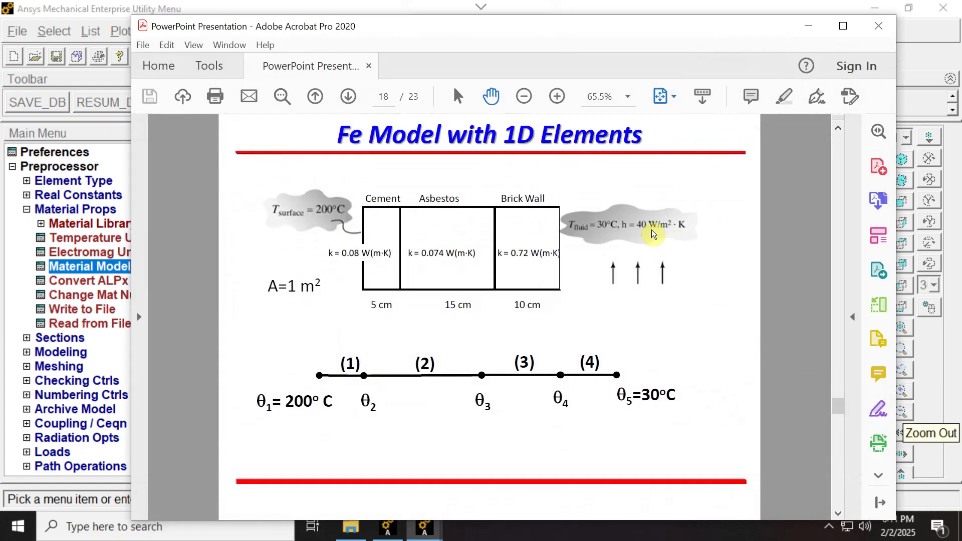
click(808, 31)
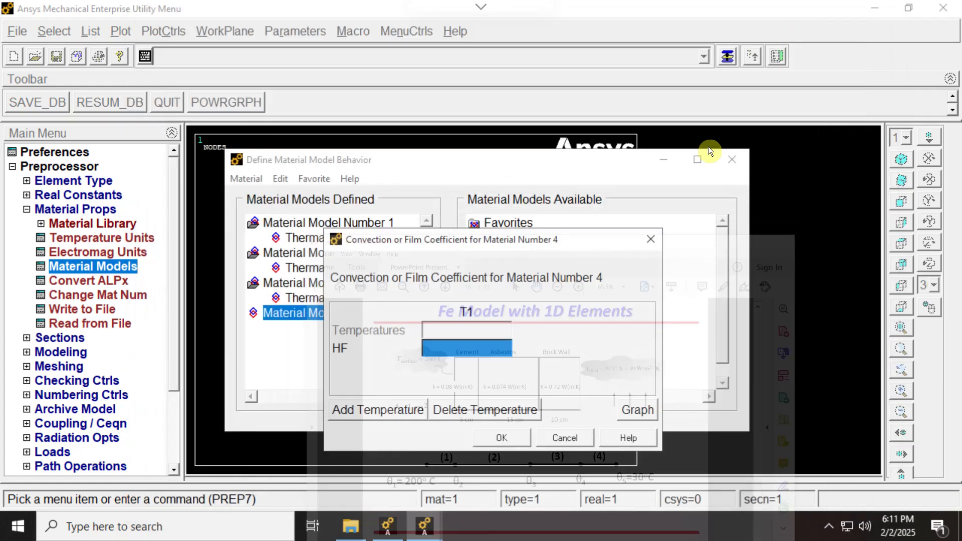
text(40)
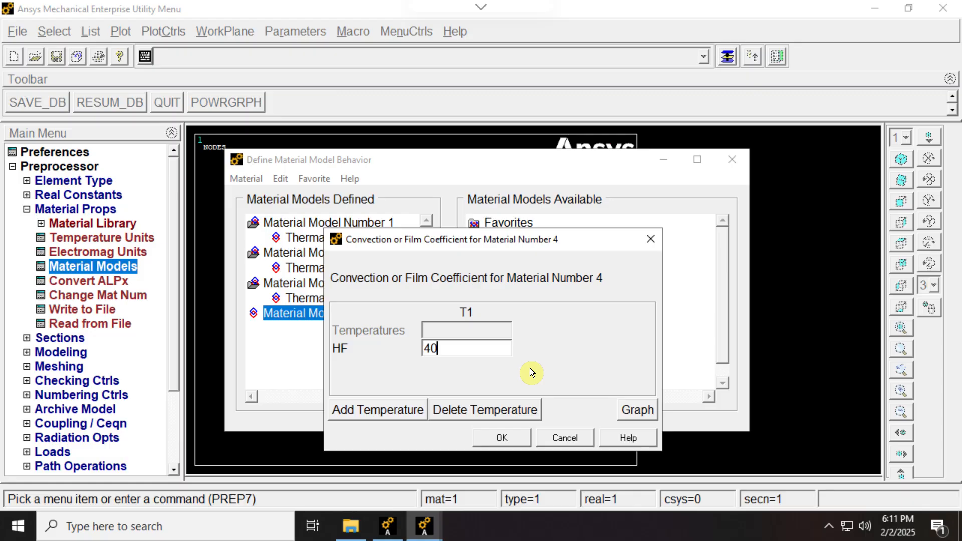
click(501, 438)
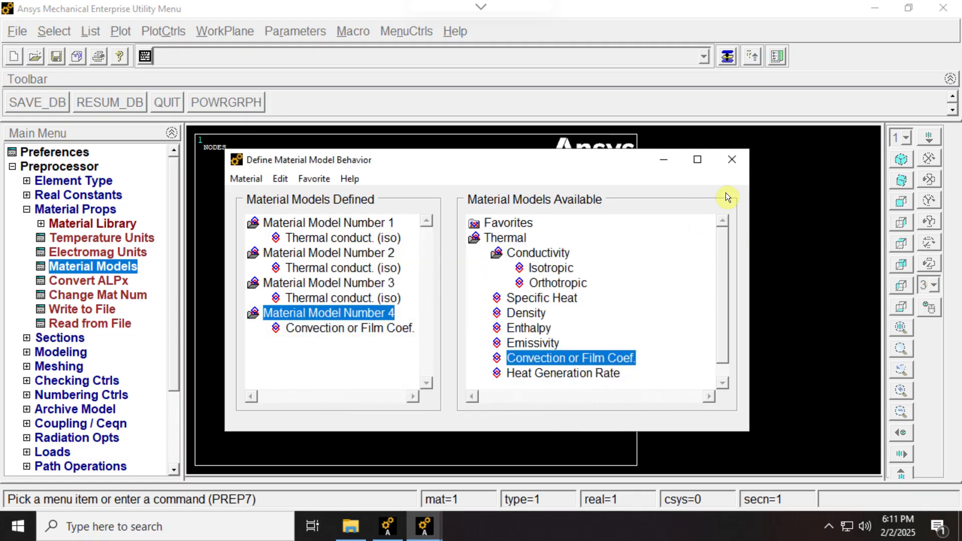
click(731, 159)
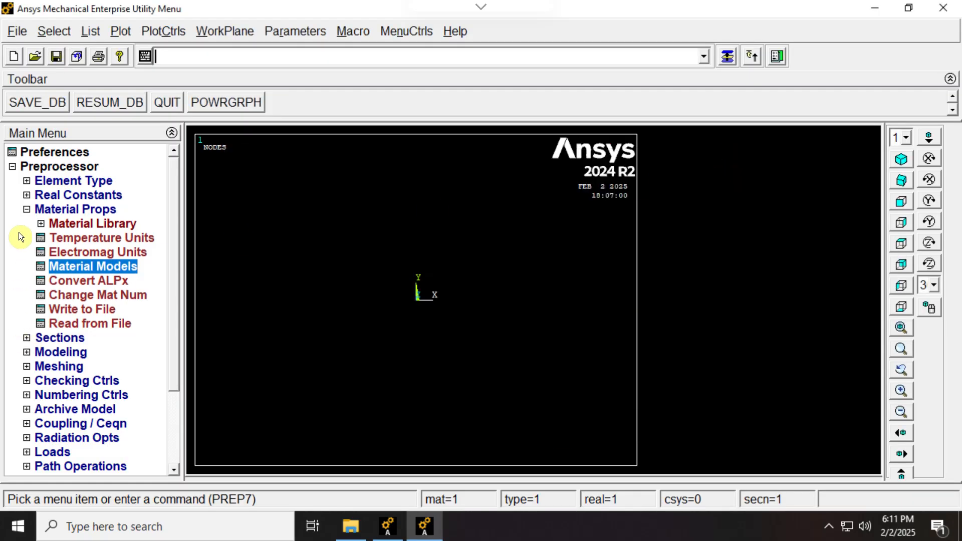
Create keypoint 1 at location 0, 0, 0 in the active coordinate system.
click(27, 210)
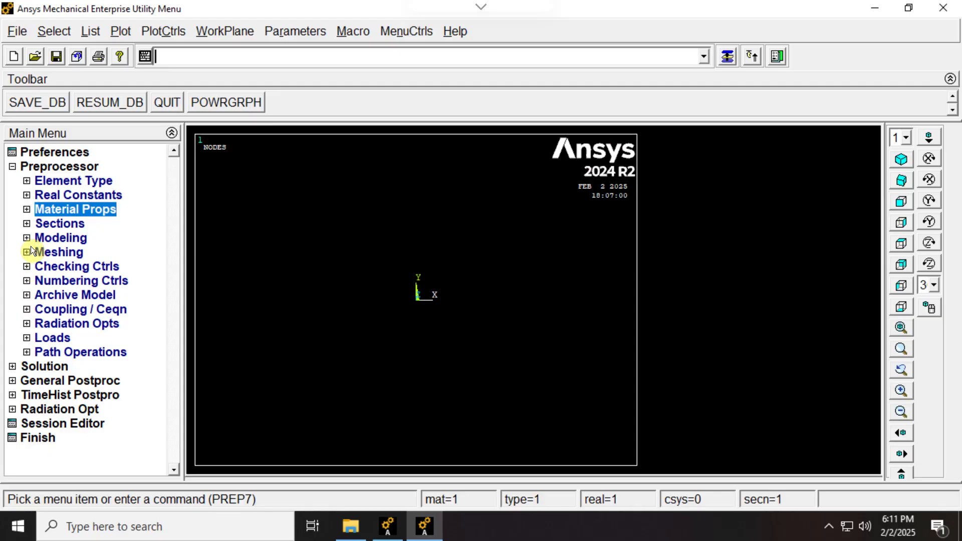
click(26, 237)
click(42, 252)
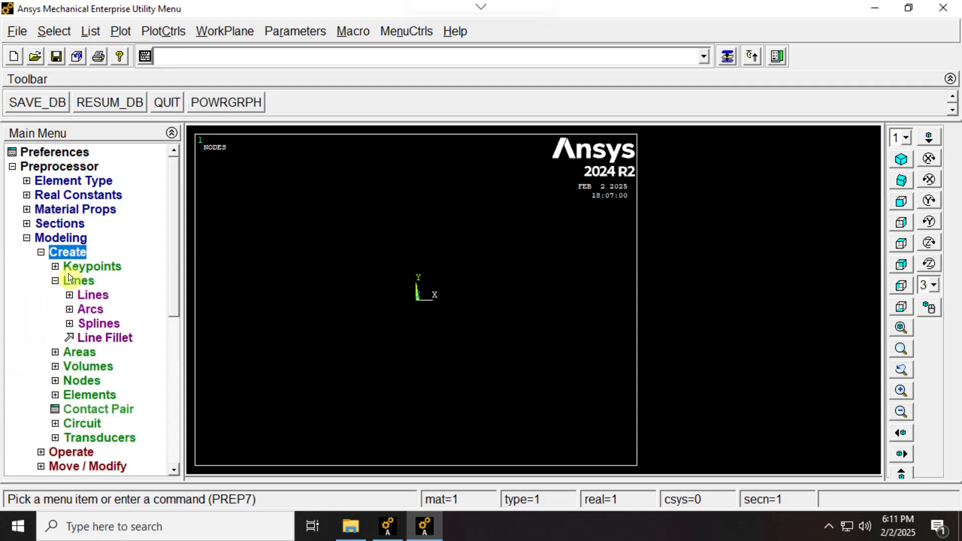
click(56, 265)
click(118, 298)
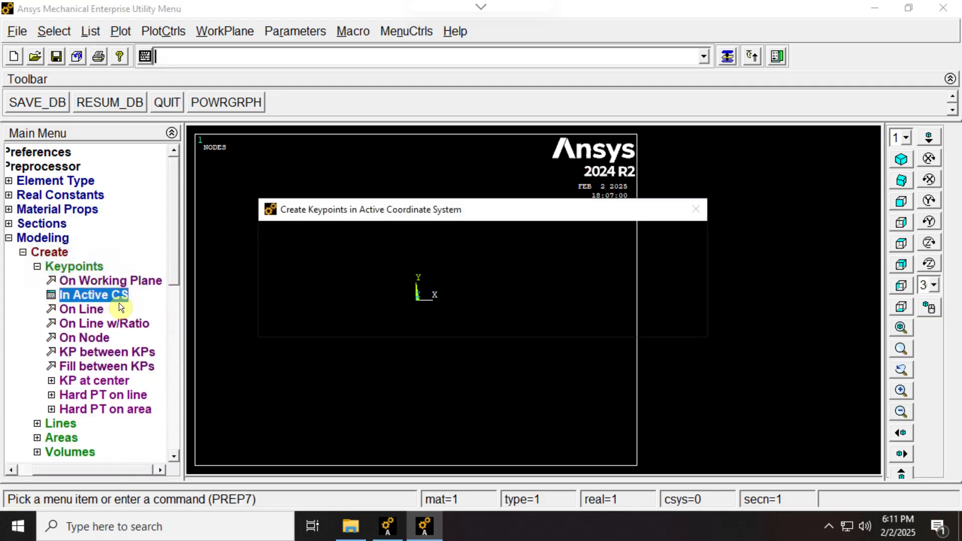
double_click(554, 252)
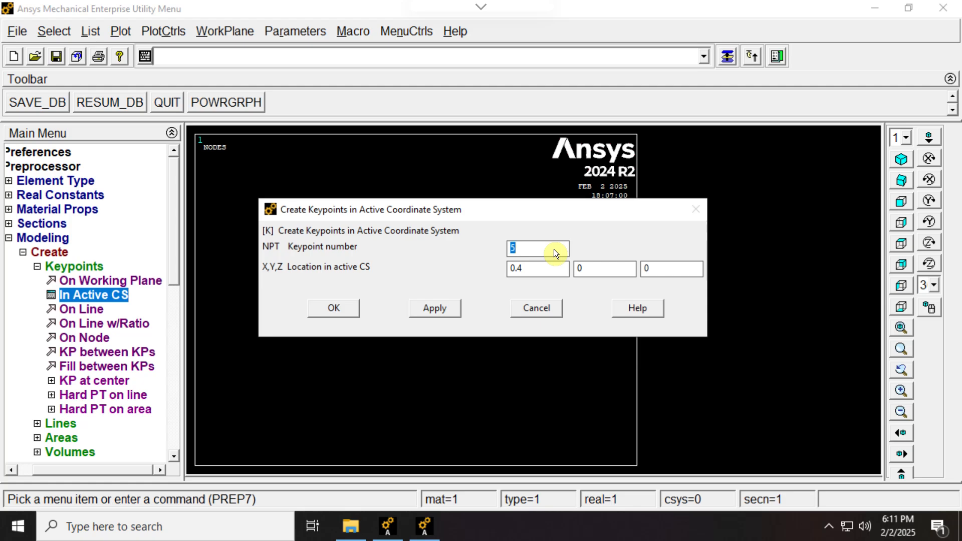
text(1)
click(452, 303)
Create keypoint 2 at location 0.05, 0, 0 in the active coordinate system.
drag(500, 219, 540, 135)
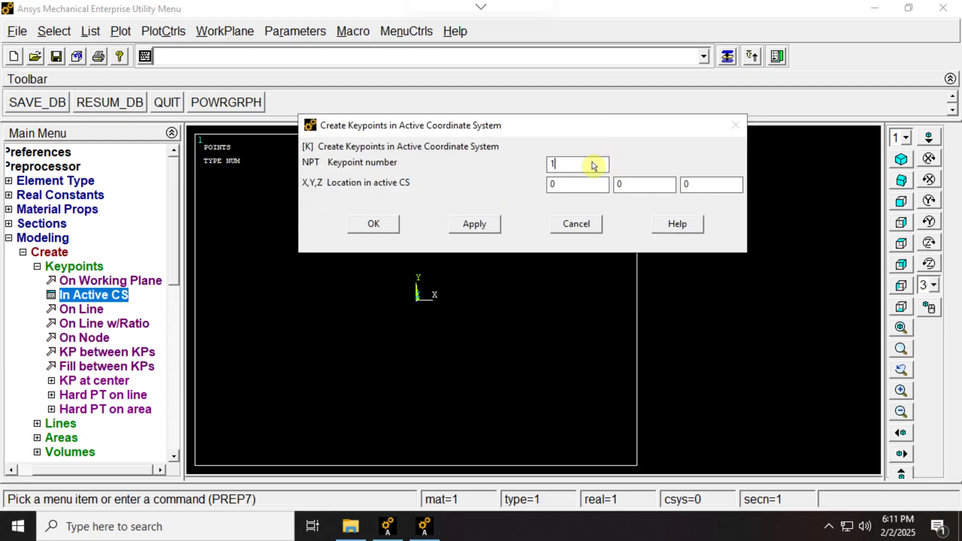
double_click(588, 163)
text(2)
click(463, 225)
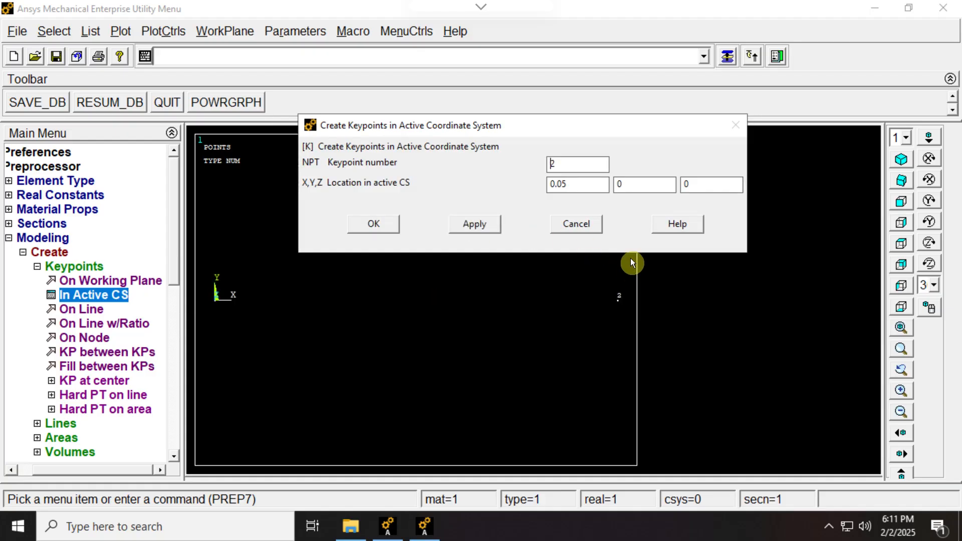
Create keypoint 3 at location 0.2, 0, 0, checking the asbestos layer thickness in the reference slide.
double_click(579, 163)
text(3)
key(alt+Tab)
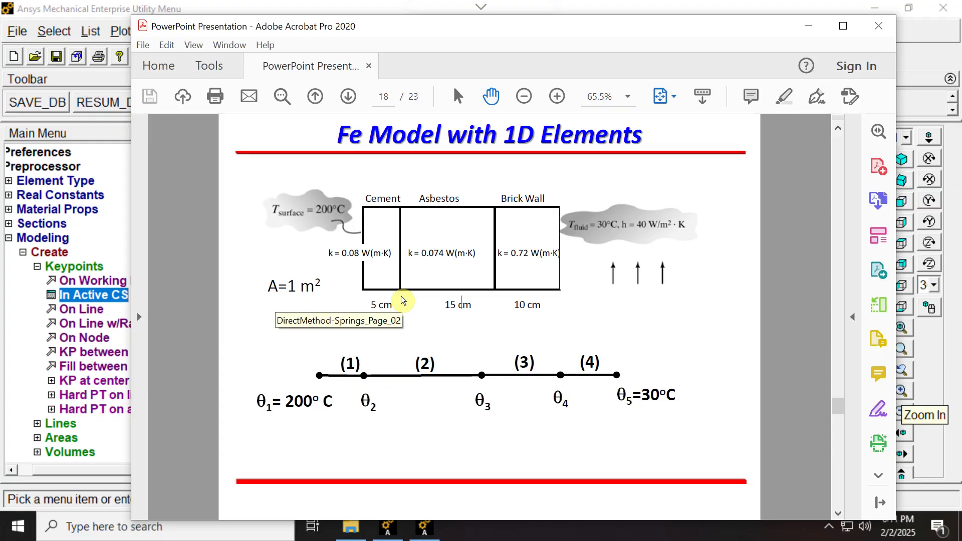
click(806, 26)
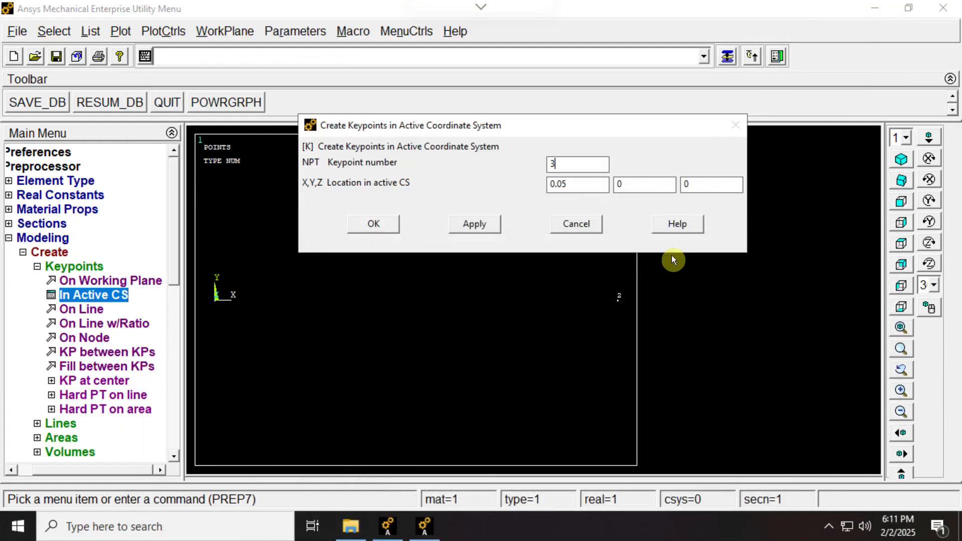
click(580, 184)
text(2)
click(471, 226)
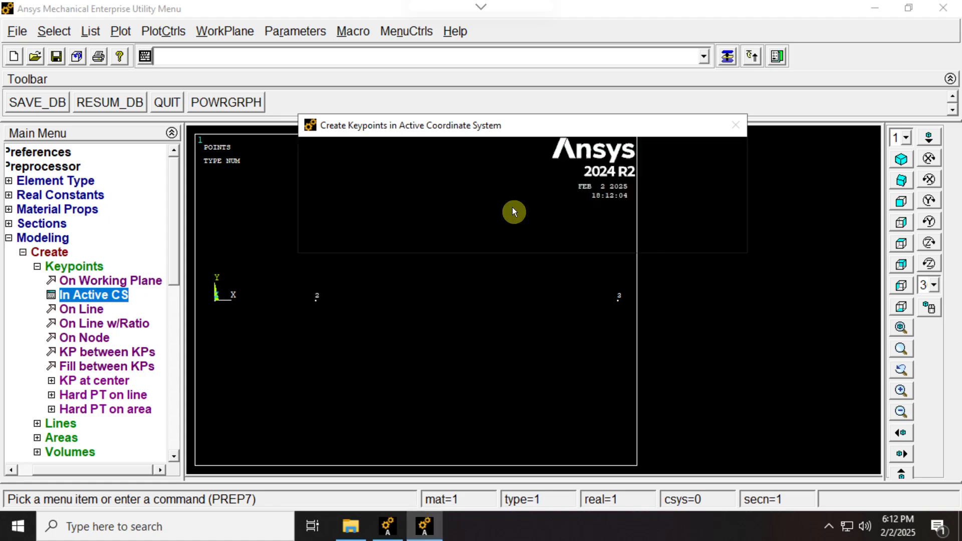
Create keypoint 4 at location 0.3, 0, 0 in the active coordinate system.
click(585, 166)
double_click(583, 167)
text(4)
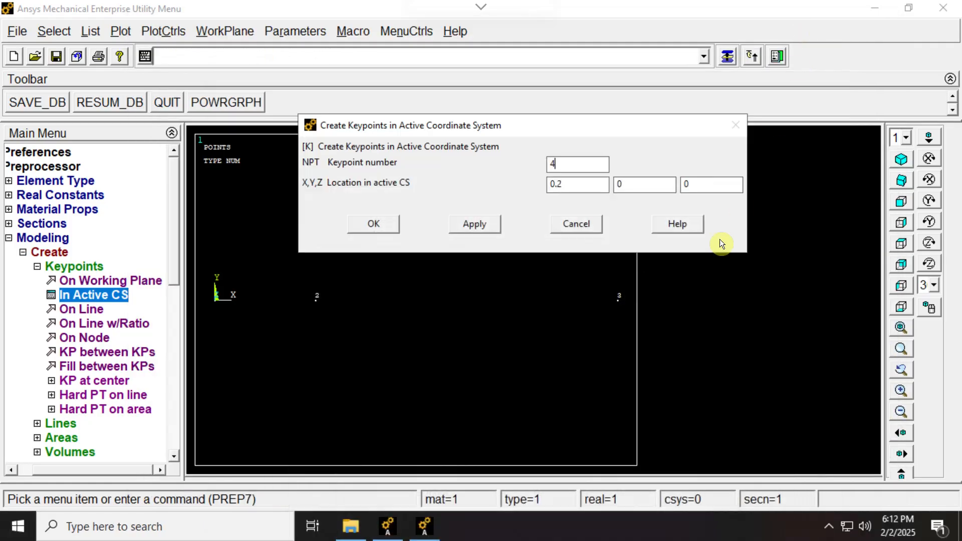
key(BackSpace)
text(3)
click(491, 230)
Create keypoint 5 at location 0.4, 0, 0 and finish creating keypoints.
double_click(589, 168)
text(5)
click(388, 224)
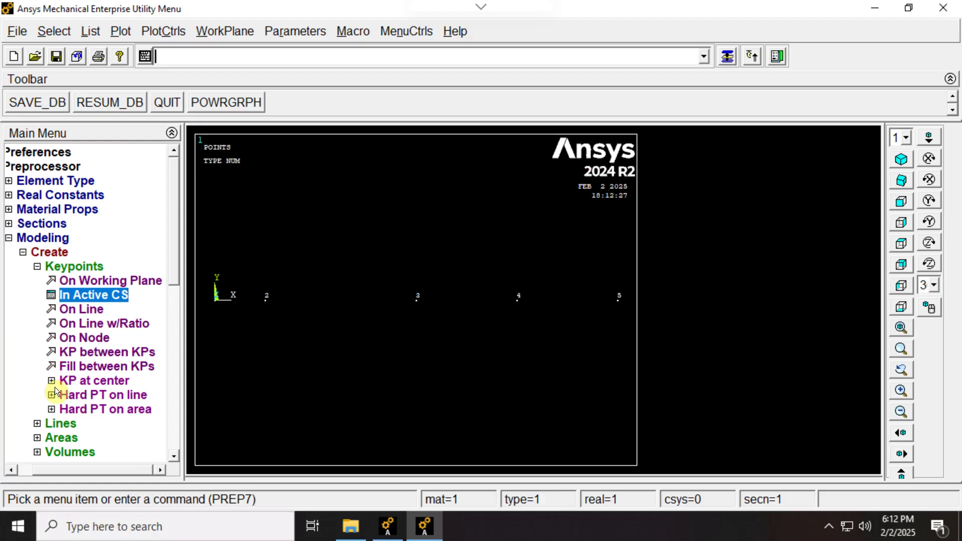
Create four straight lines connecting keypoints 1 to 2, 2 to 3, 3 to 4 and 4 to 5.
click(23, 252)
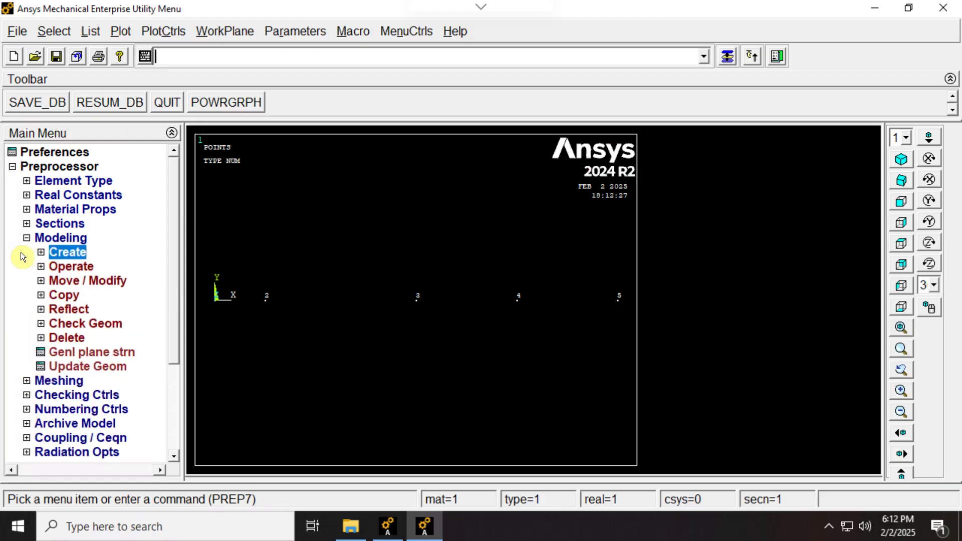
click(41, 256)
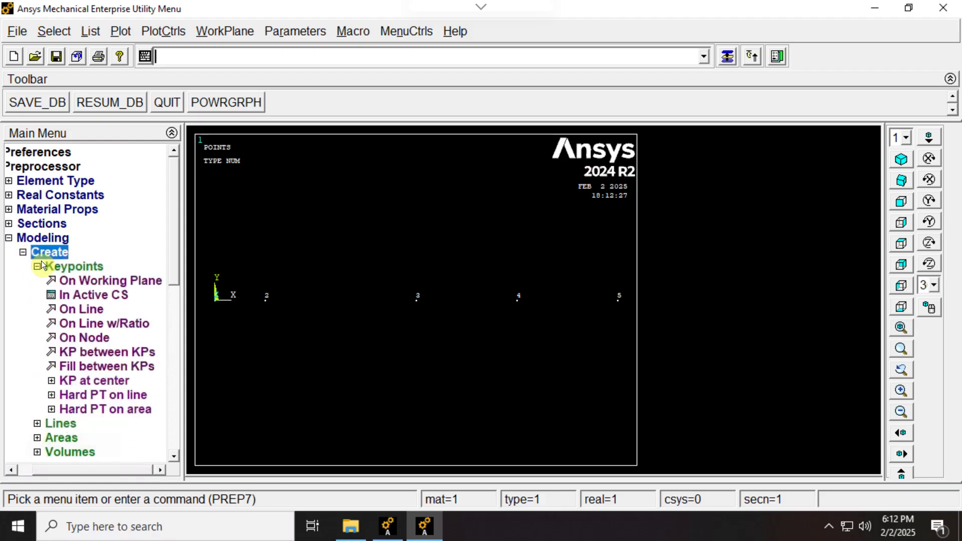
click(40, 423)
click(69, 295)
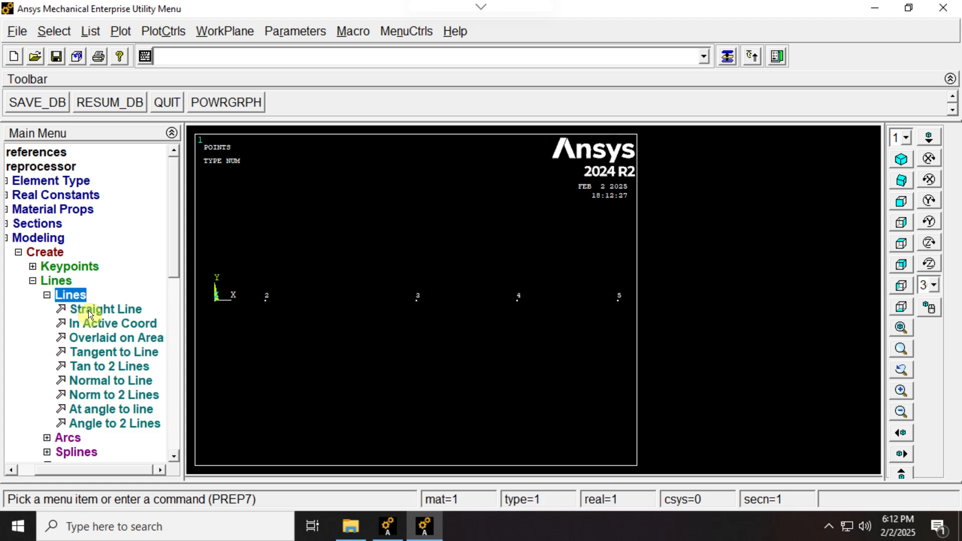
click(88, 311)
click(270, 316)
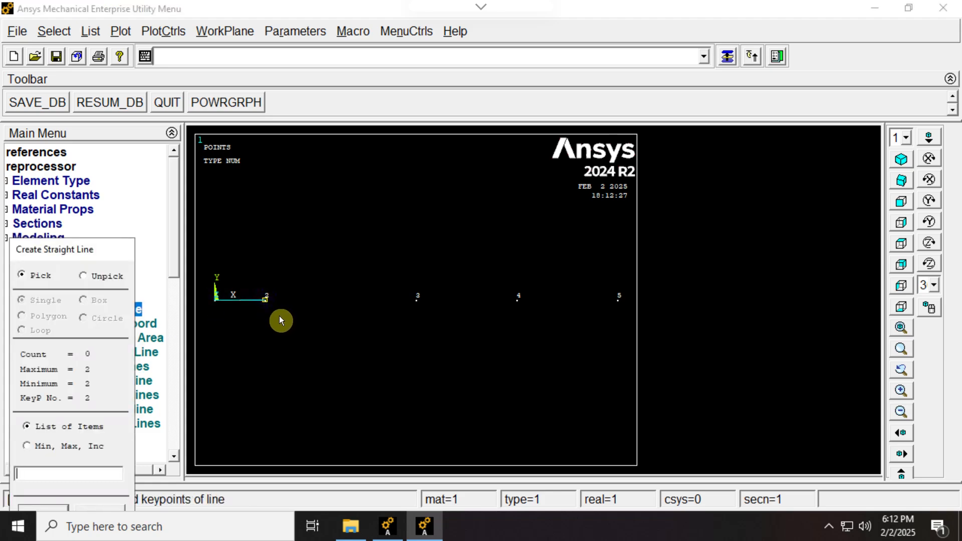
click(377, 318)
click(506, 332)
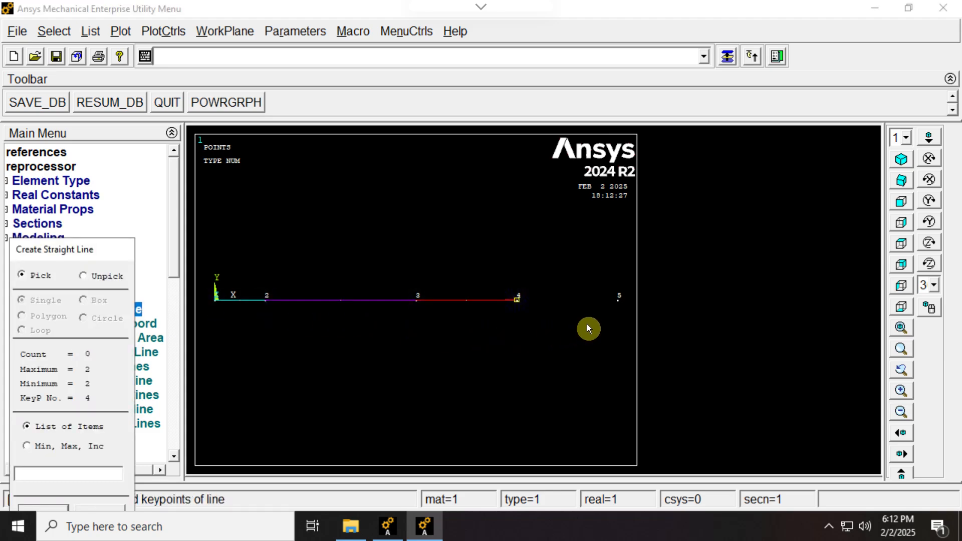
click(621, 307)
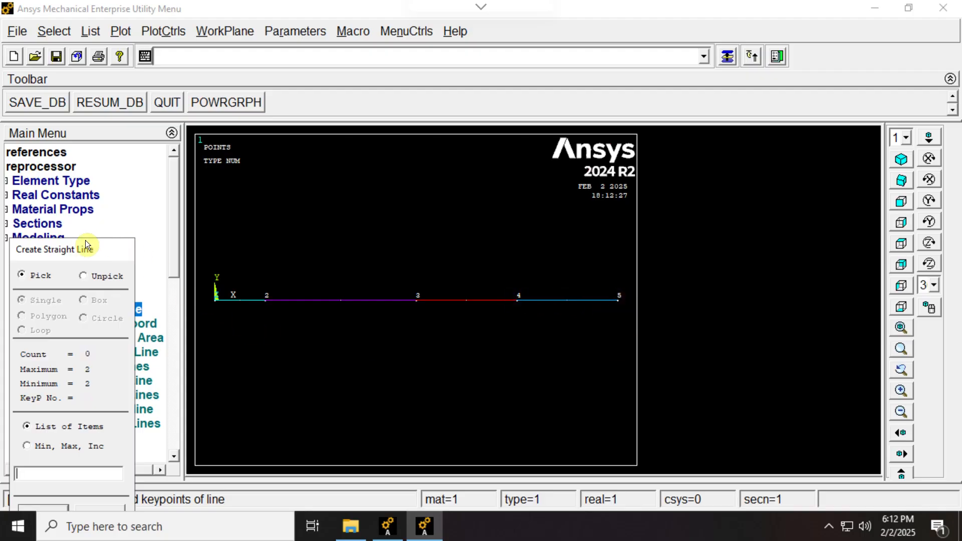
drag(85, 240, 408, 132)
click(428, 412)
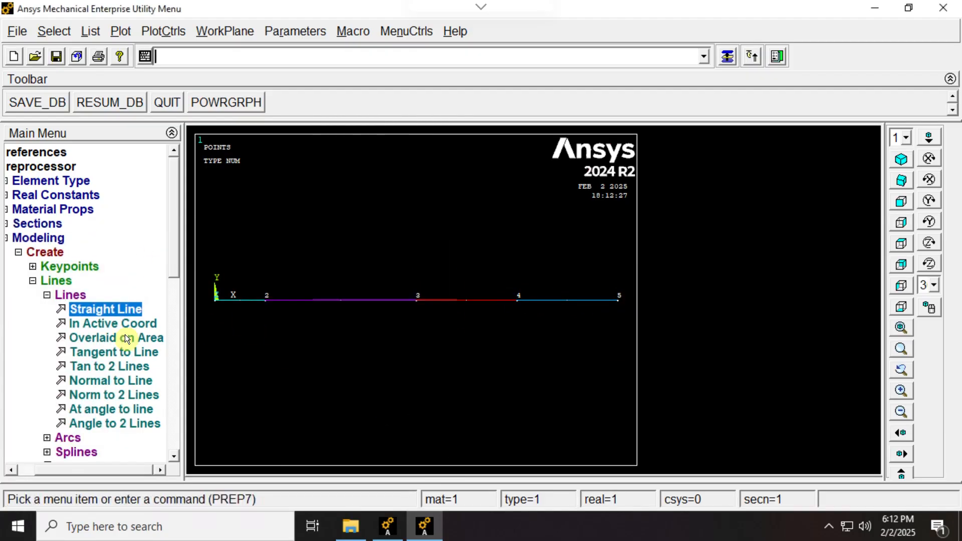
Start assigning mesh attributes to the line between keypoints 1 and 2, choosing material number 1.
click(52, 295)
click(56, 282)
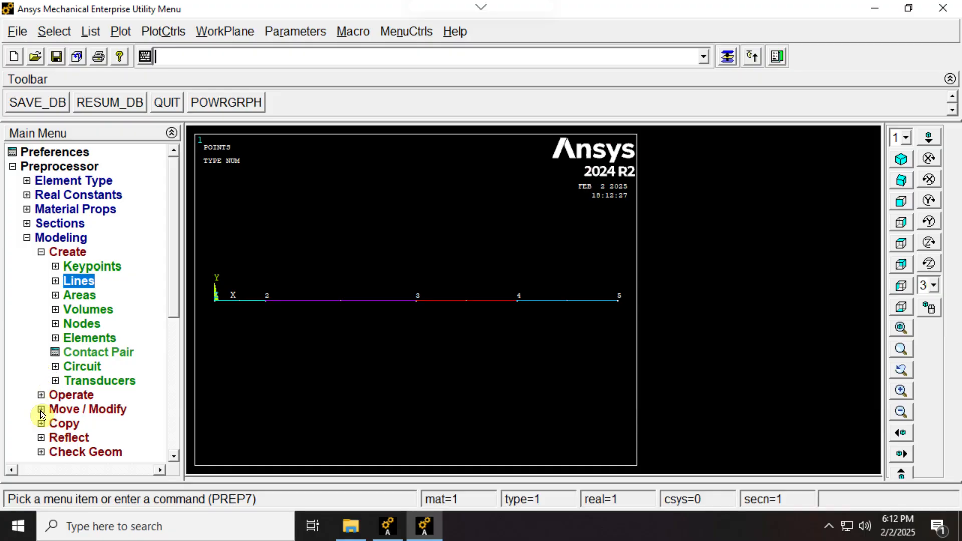
click(40, 252)
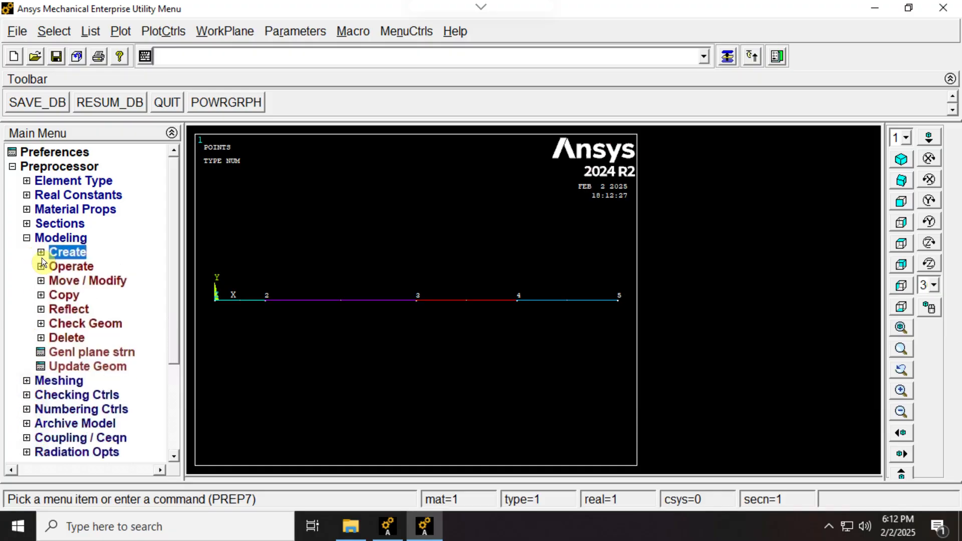
click(28, 382)
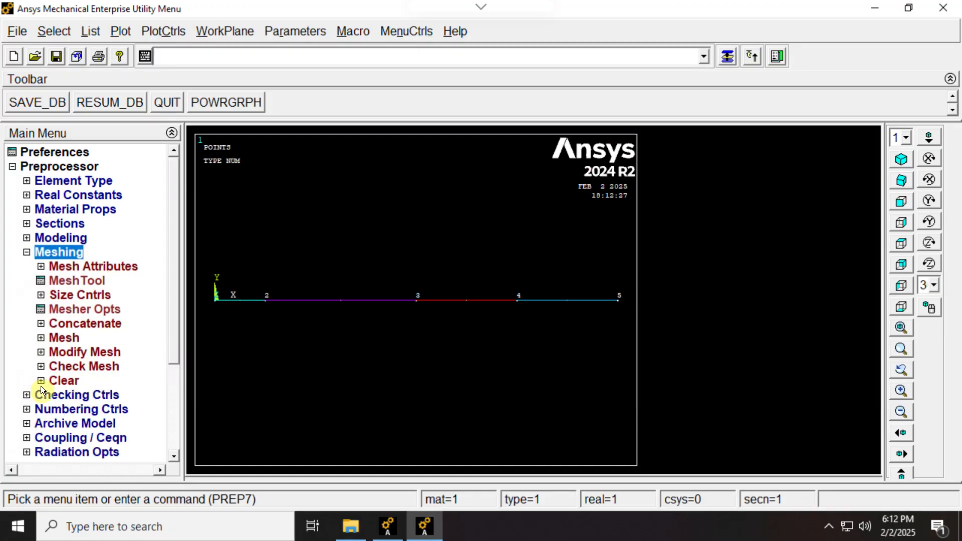
click(41, 267)
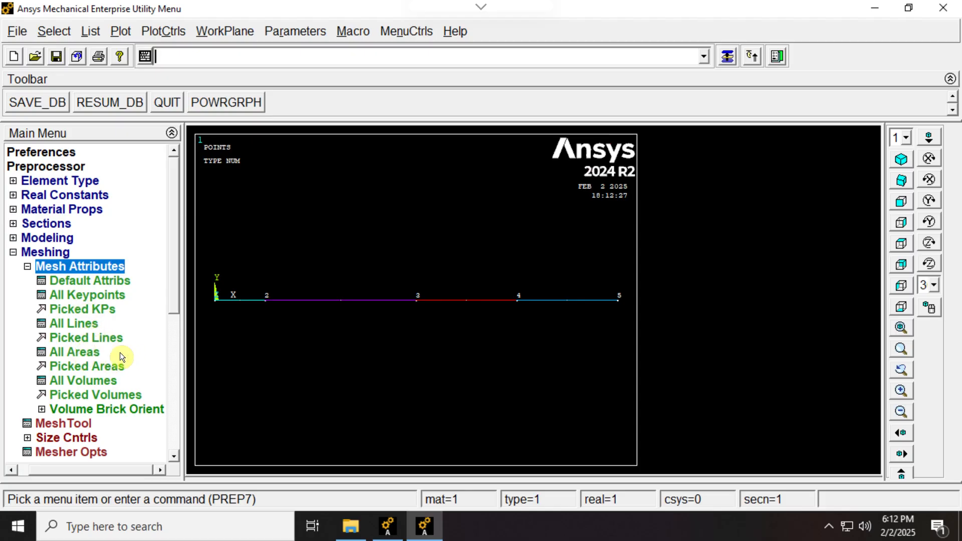
click(89, 338)
click(245, 300)
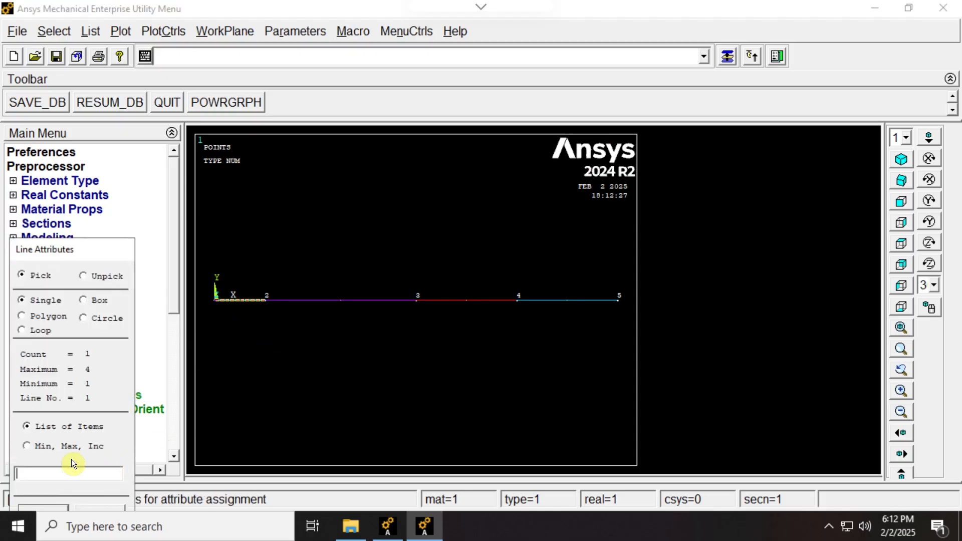
click(53, 506)
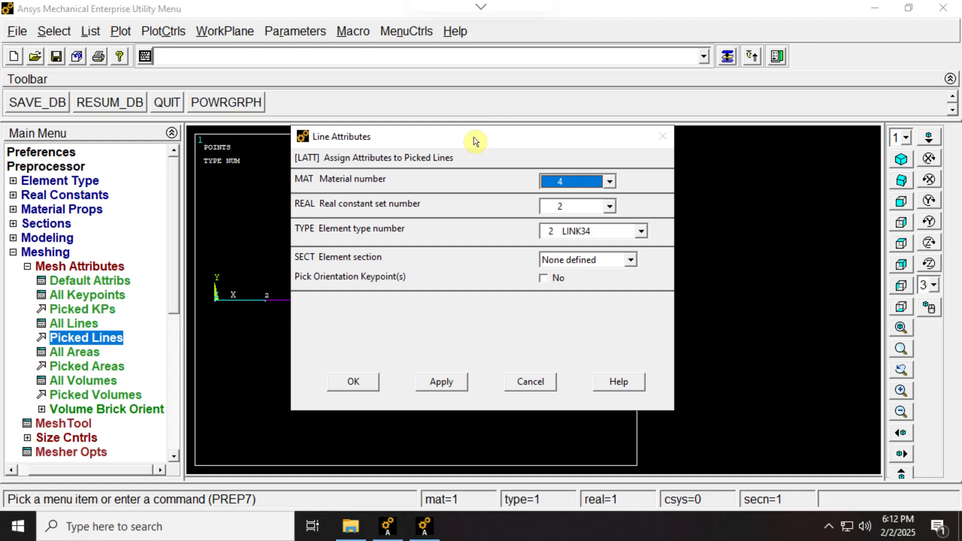
drag(476, 137, 574, 117)
click(707, 161)
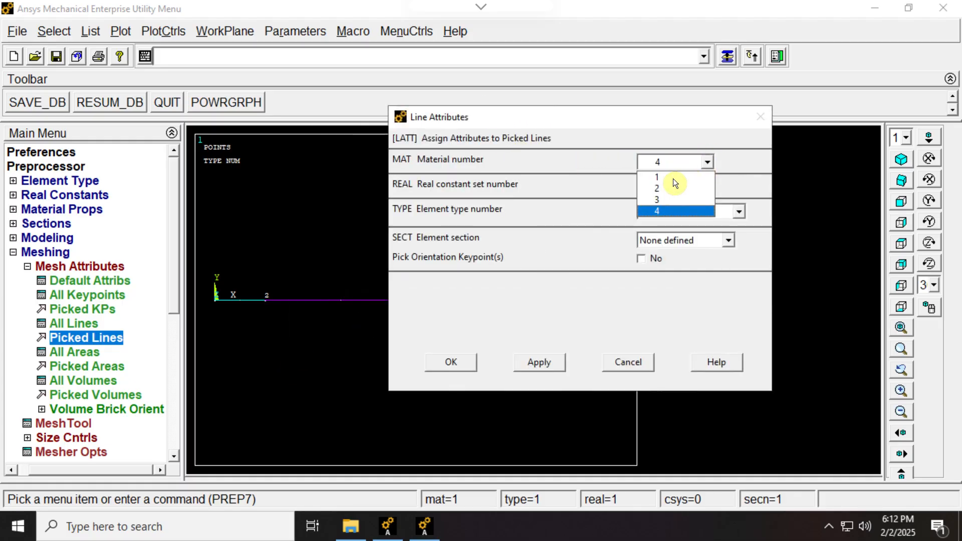
click(665, 179)
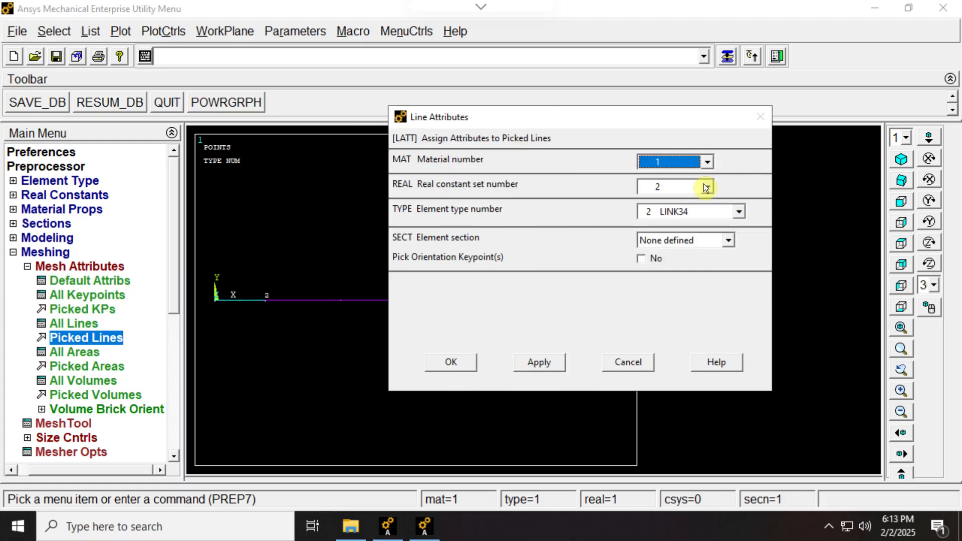
Set real constant set 1 and element type 1 LINK33 for the first line, apply the attributes and leave line picking.
click(672, 188)
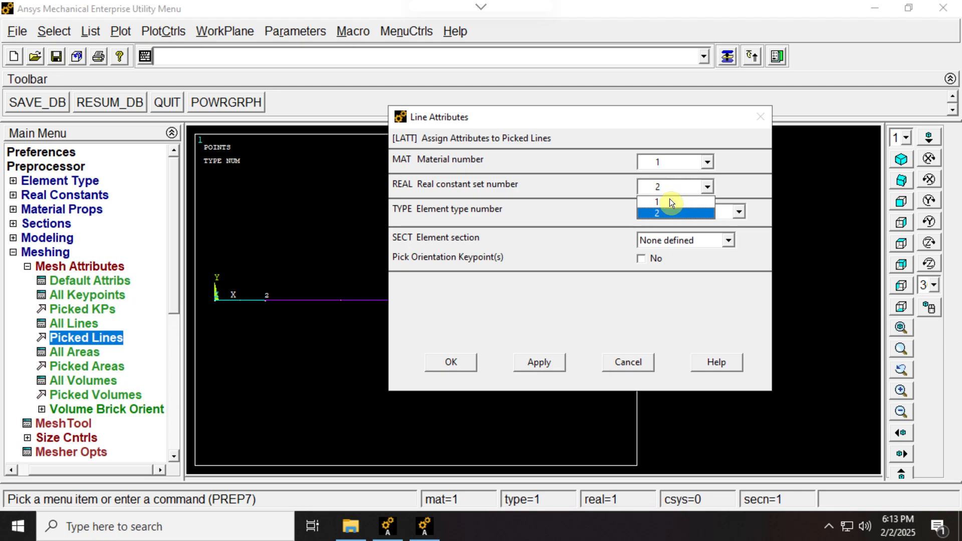
click(670, 199)
click(715, 208)
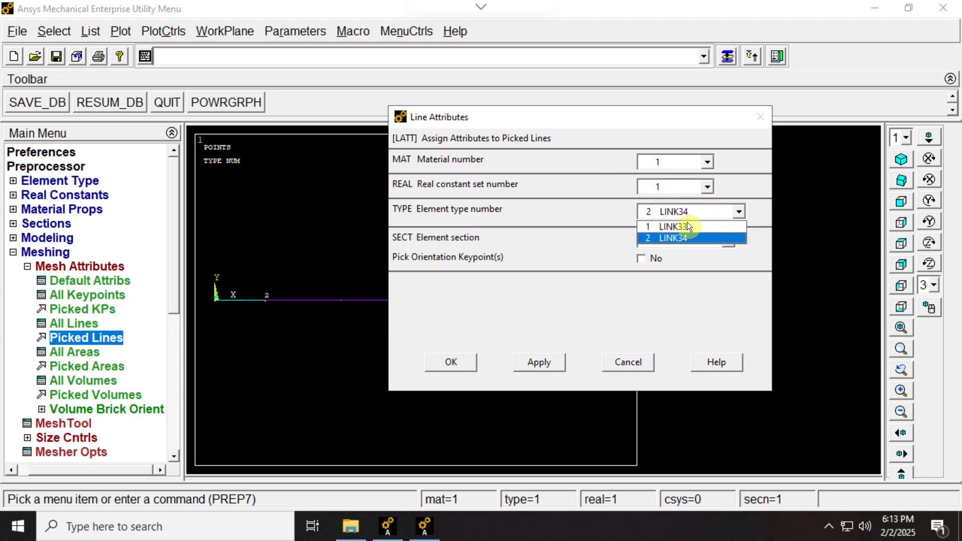
click(686, 221)
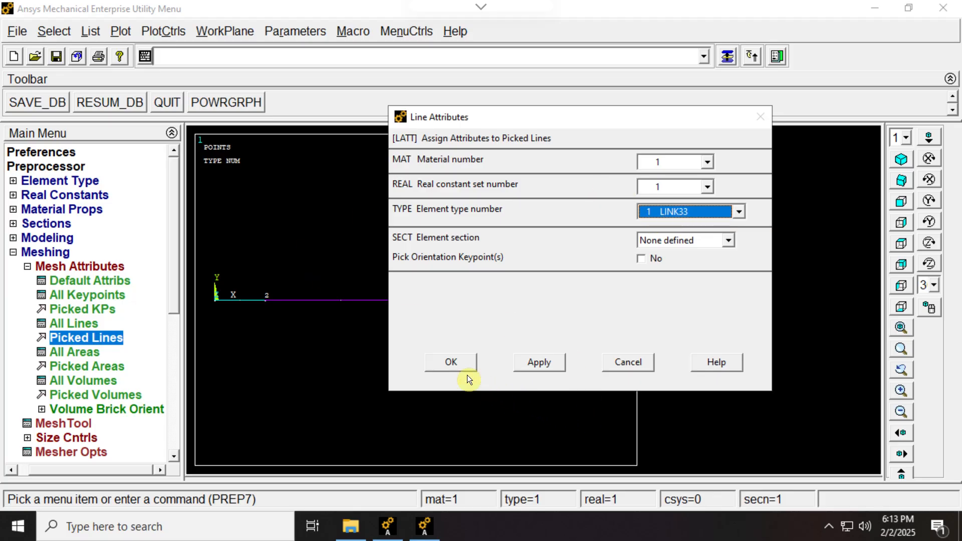
click(533, 363)
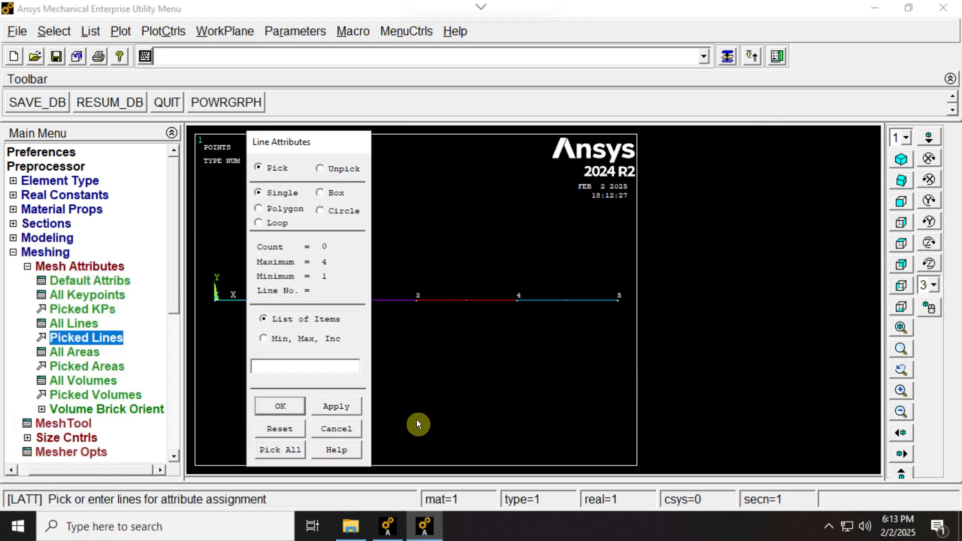
click(357, 426)
Assign material number 2 to the line between keypoints 2 and 3, keeping real constant set 1 and LINK33.
click(95, 340)
click(325, 306)
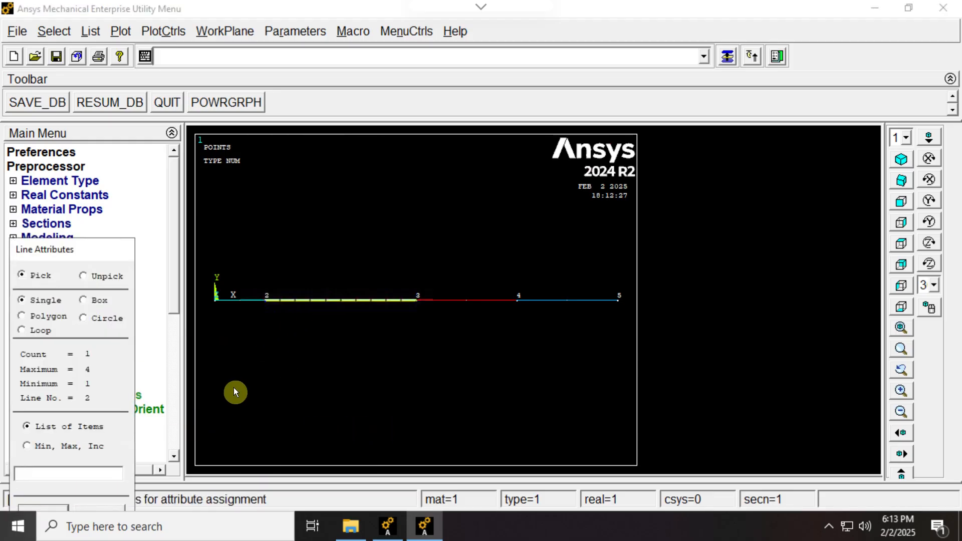
click(56, 509)
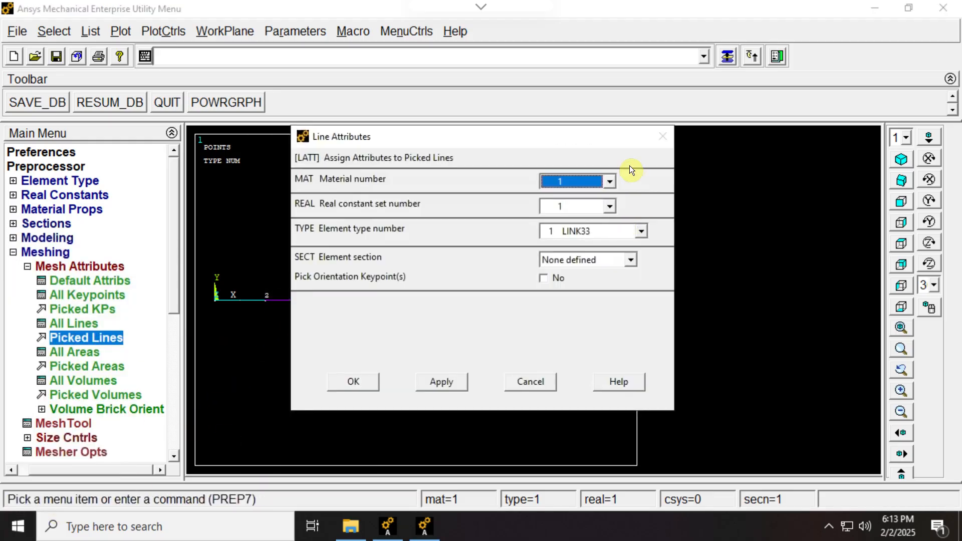
click(610, 181)
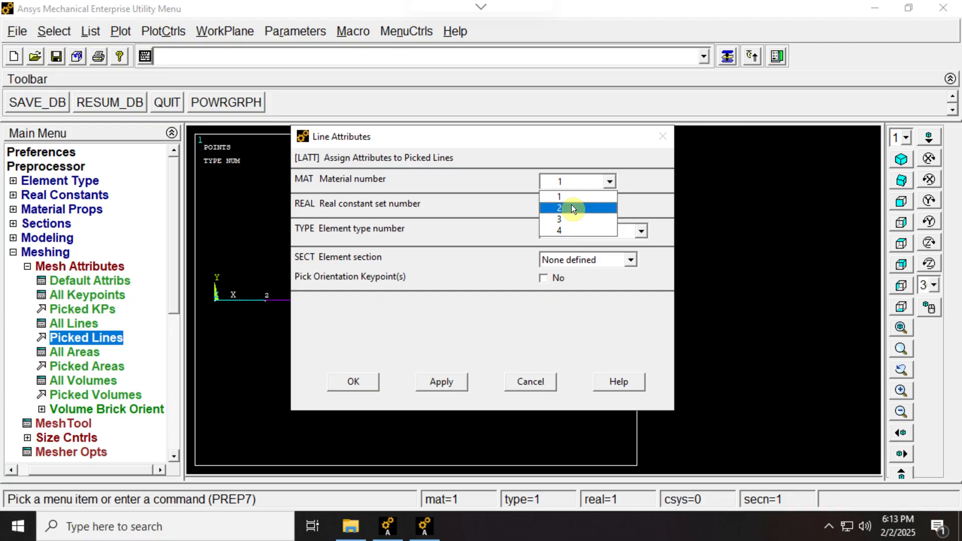
click(571, 205)
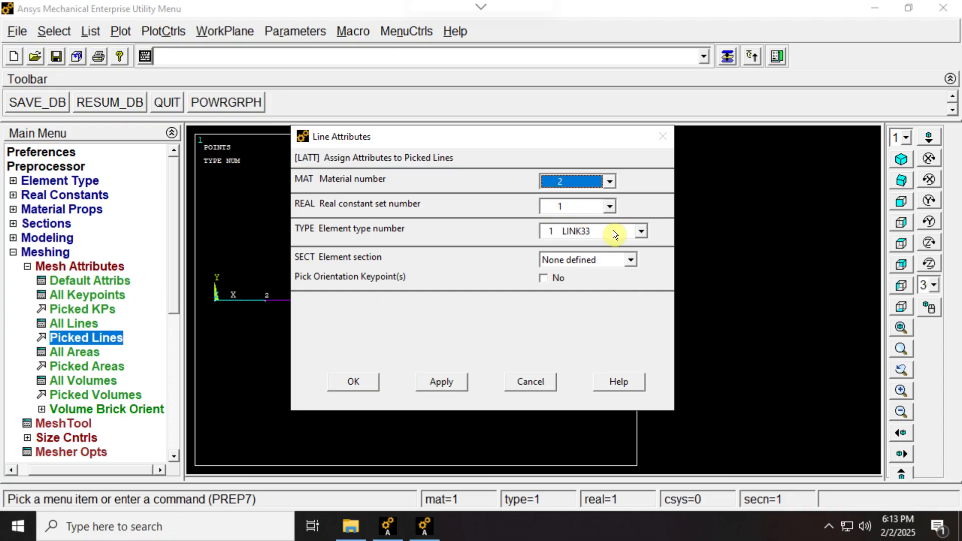
click(353, 382)
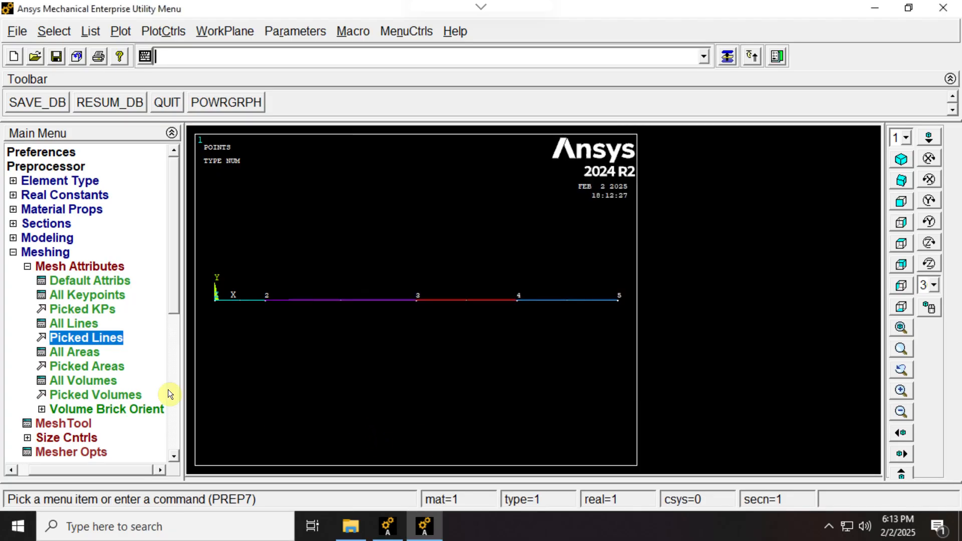
Assign material number 3 to the line between keypoints 3 and 4, keeping real constant set 1 and LINK33.
click(103, 339)
click(484, 301)
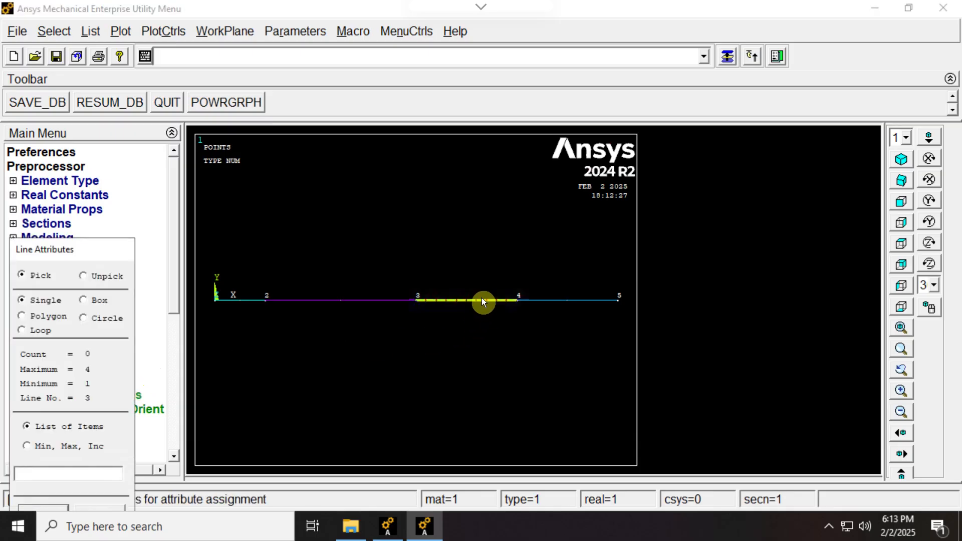
click(45, 507)
click(587, 180)
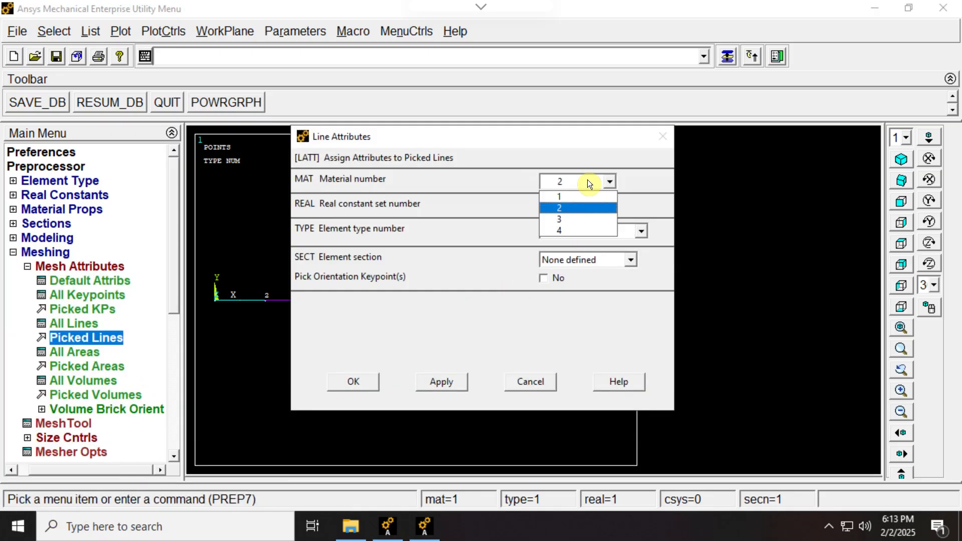
click(562, 217)
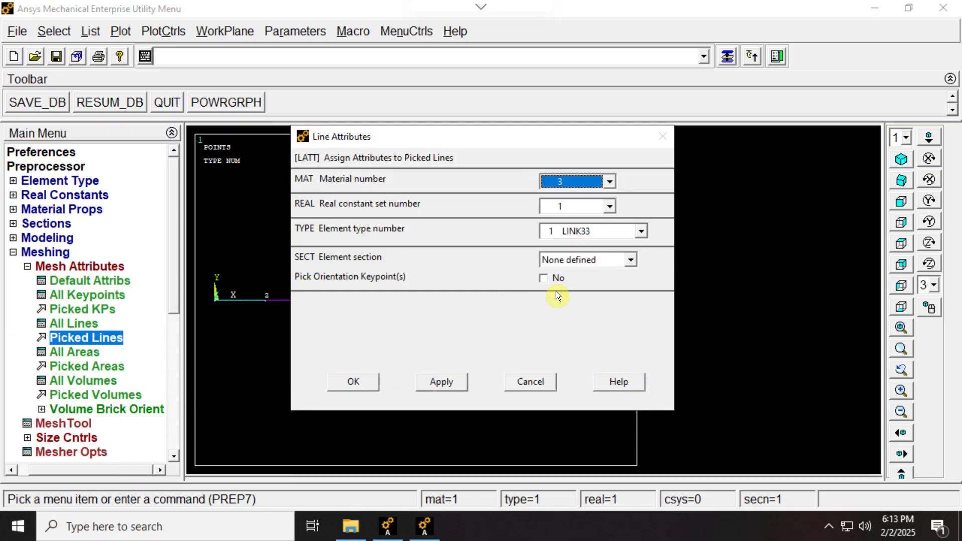
click(363, 387)
Assign material number 4 and element type 2 LINK34 to the line between keypoints 4 and 5.
click(91, 338)
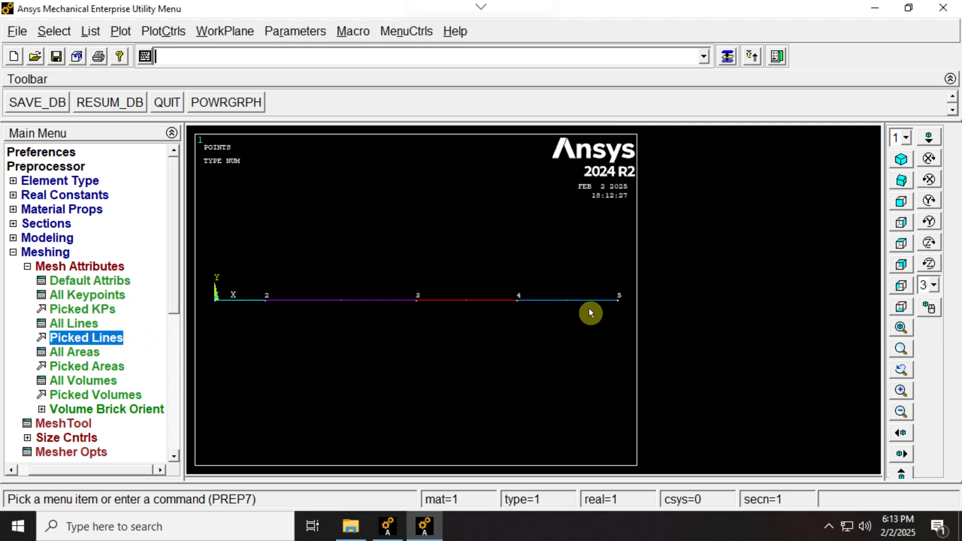
click(581, 299)
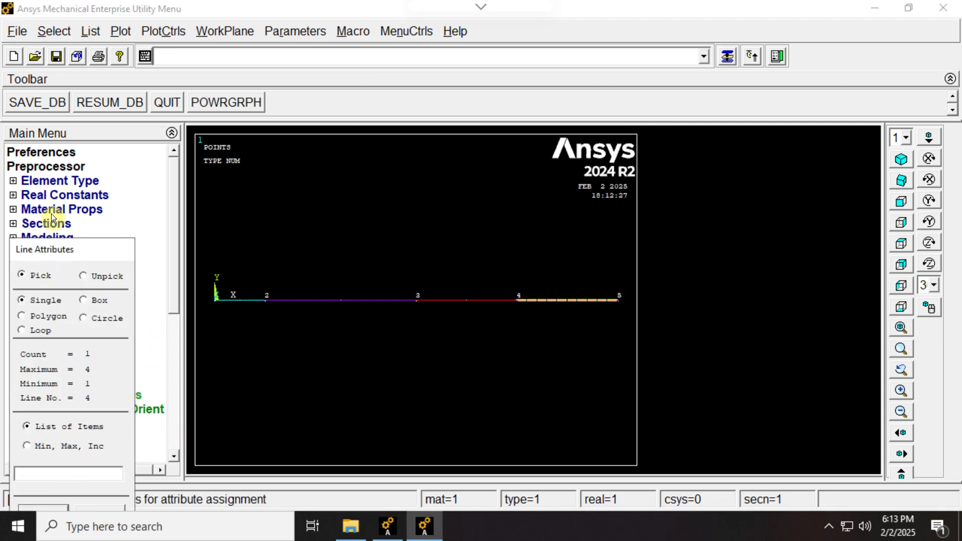
drag(63, 251, 215, 125)
click(203, 387)
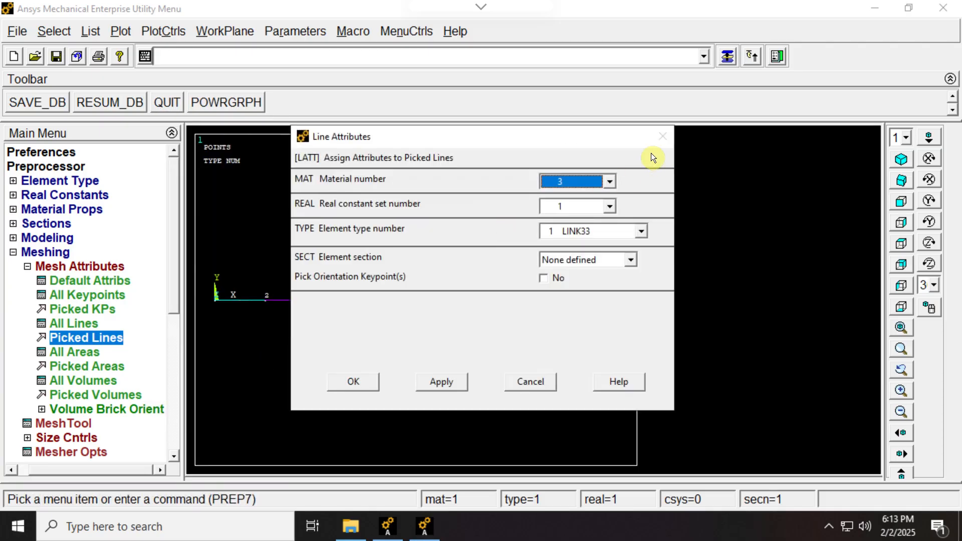
click(596, 188)
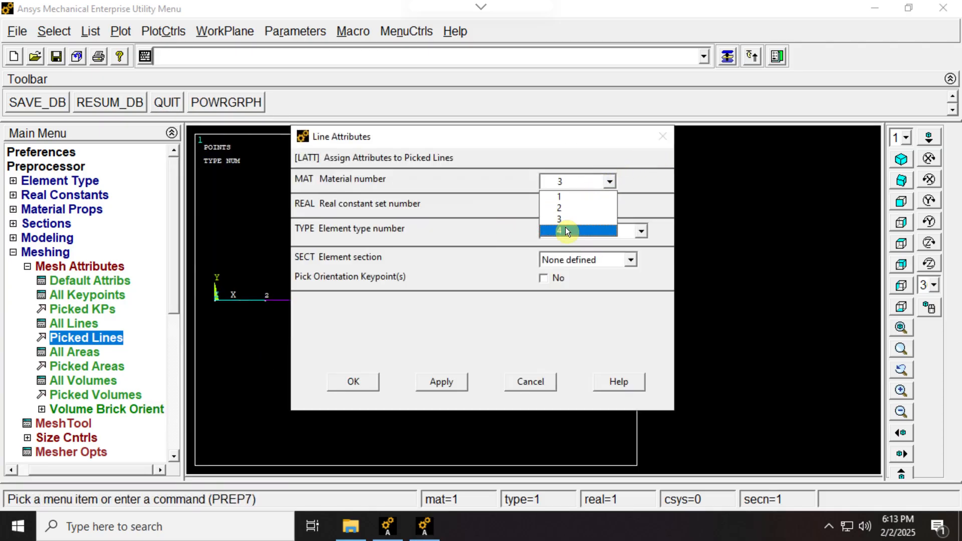
click(566, 227)
click(641, 232)
click(579, 257)
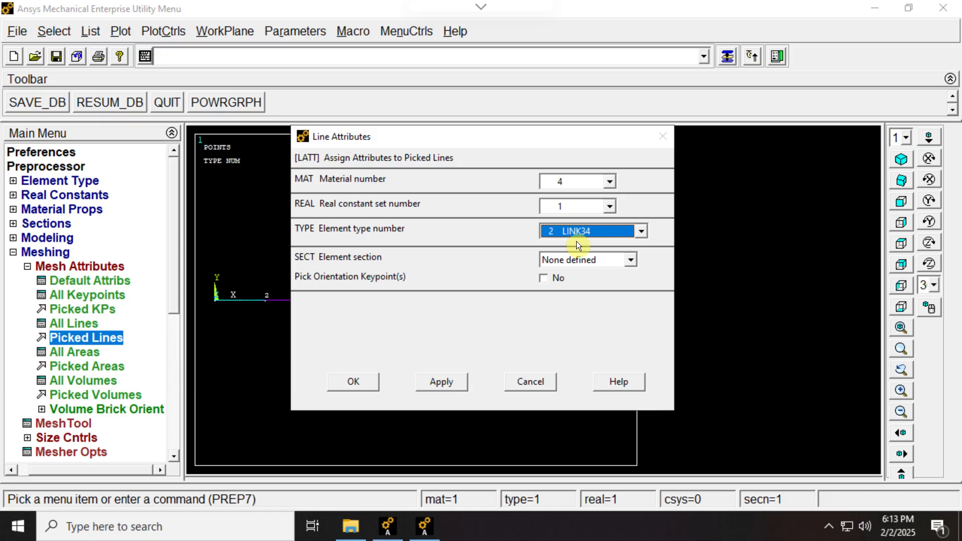
click(354, 383)
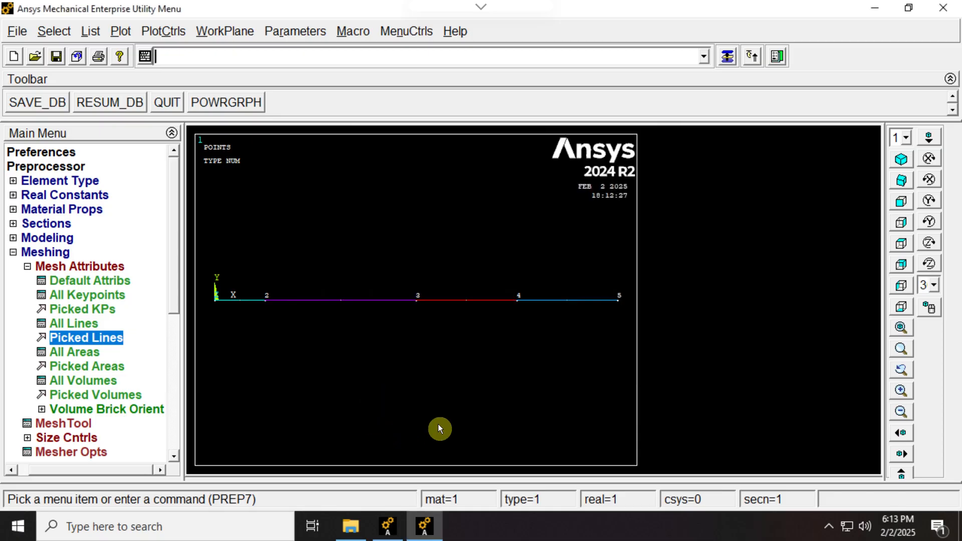
Set the manual element size on all lines to 1 element division.
click(27, 267)
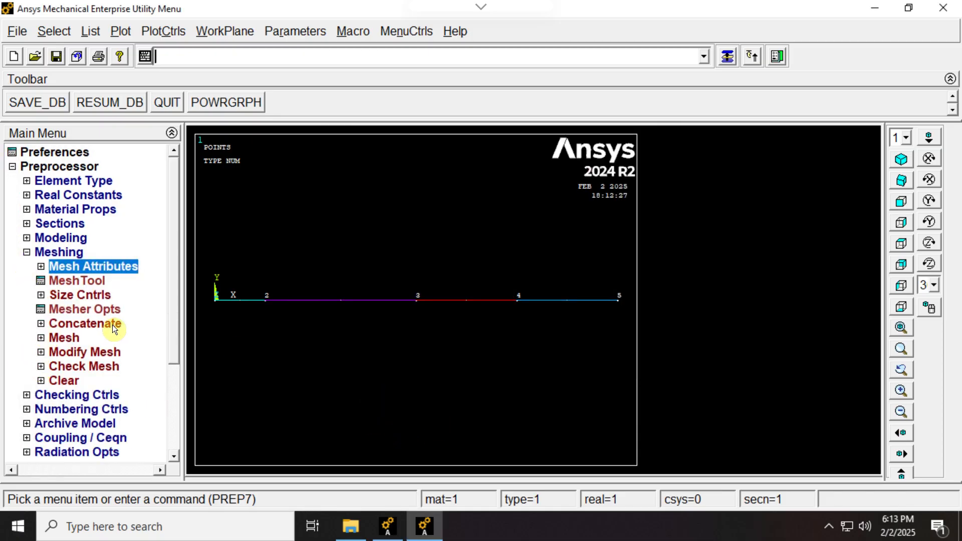
click(36, 294)
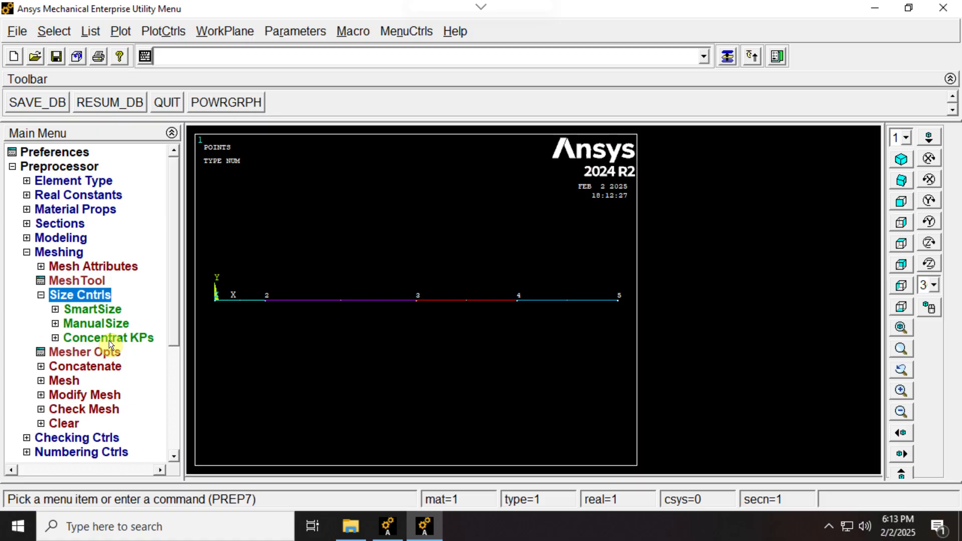
click(65, 322)
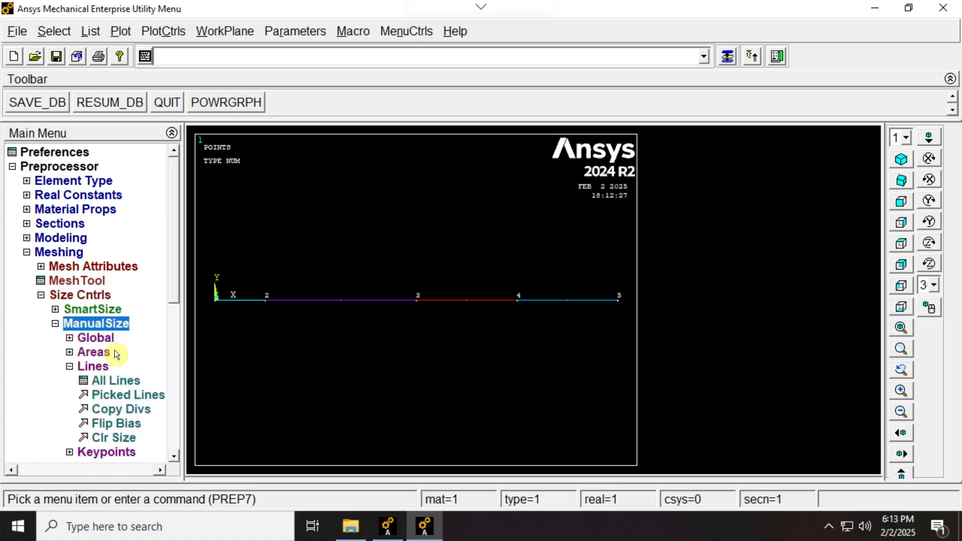
click(121, 380)
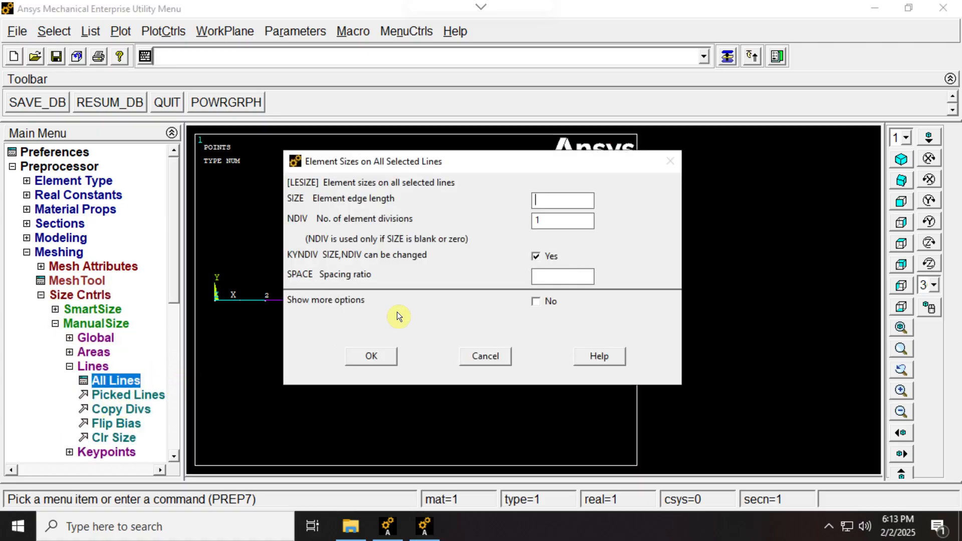
click(371, 358)
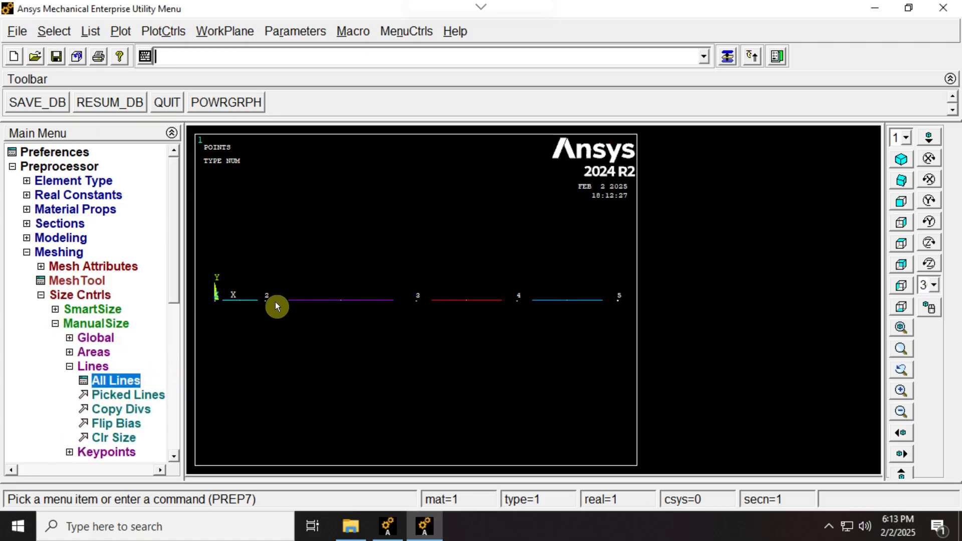
Mesh all four lines of the wall model with their assigned attributes.
click(56, 323)
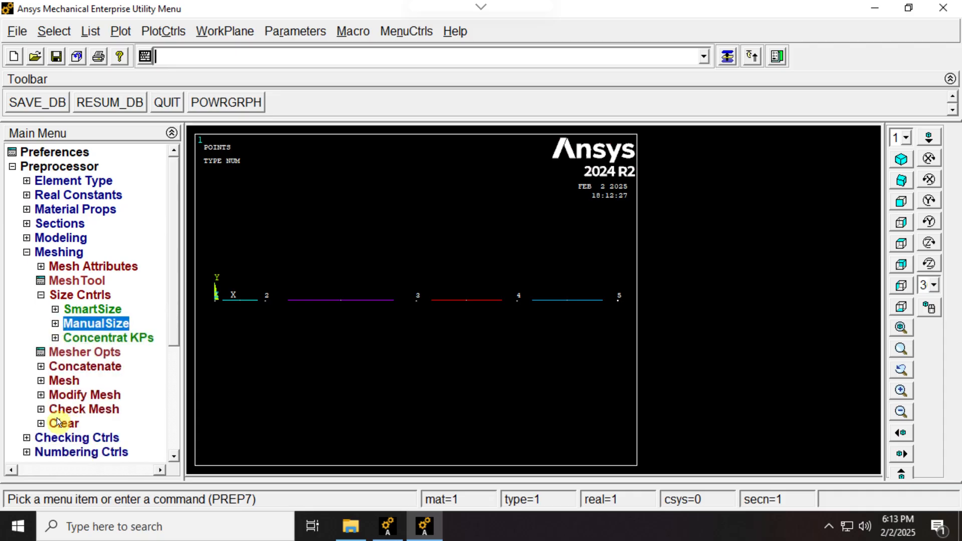
click(41, 382)
drag(173, 290, 178, 354)
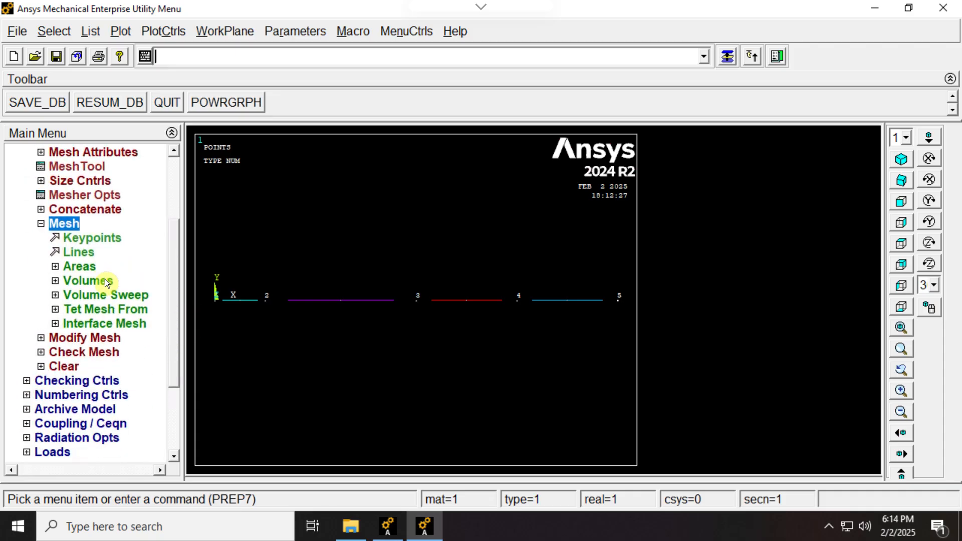
click(85, 255)
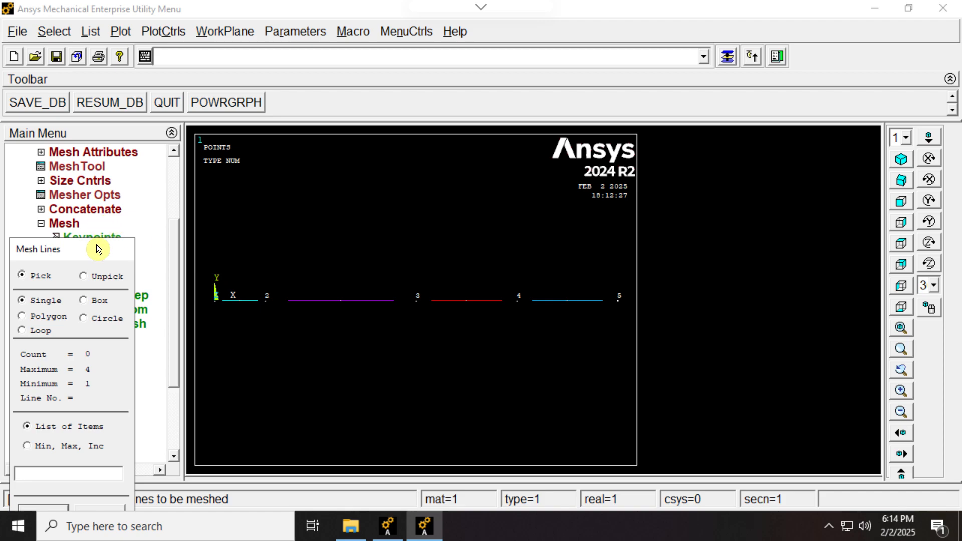
drag(96, 244, 506, 147)
click(461, 456)
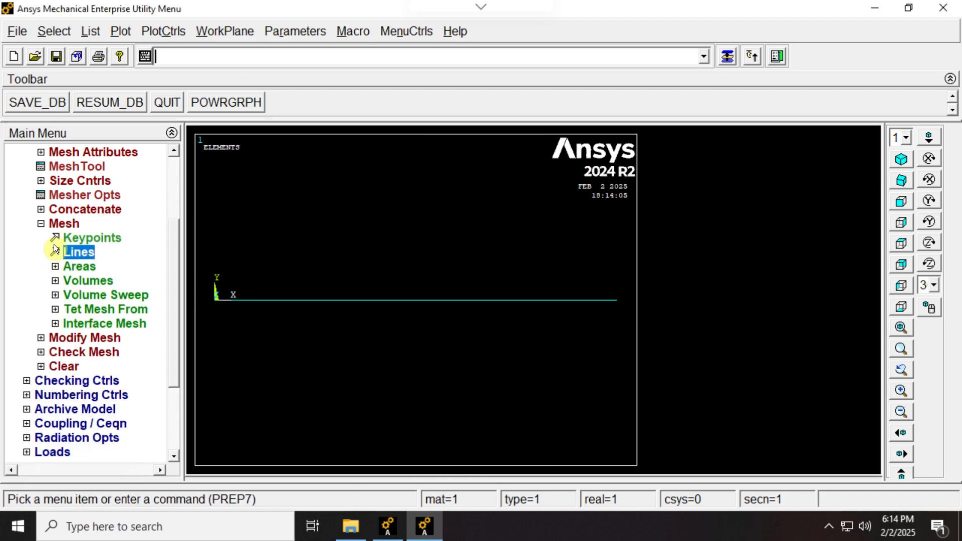
List all elements with their nodes and attributes to check the material and element type assignments.
click(41, 224)
click(91, 32)
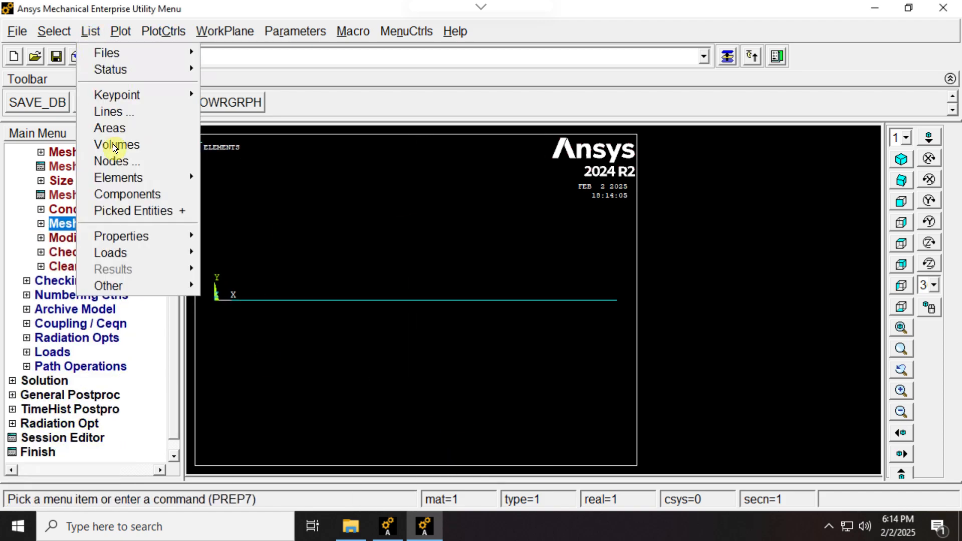
mouse_move(123, 178)
click(279, 177)
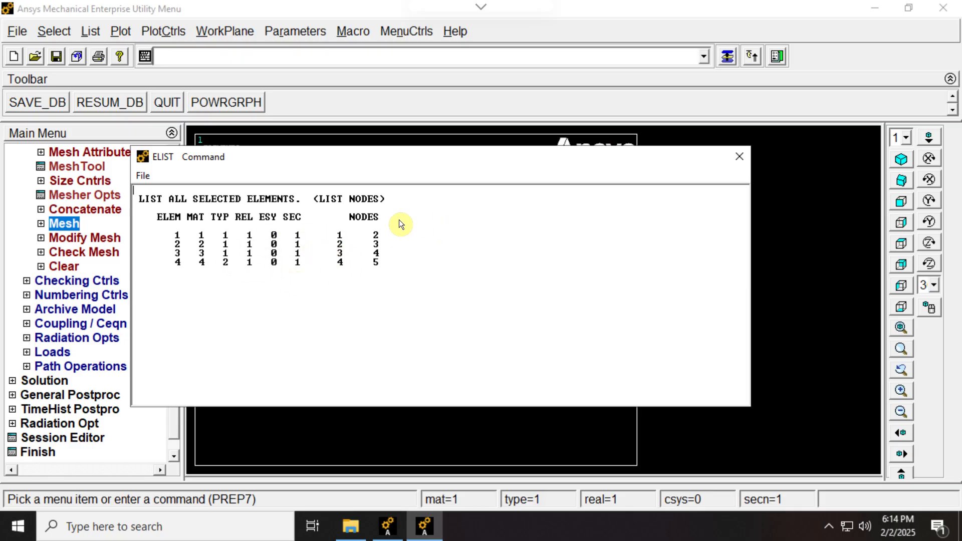
click(740, 156)
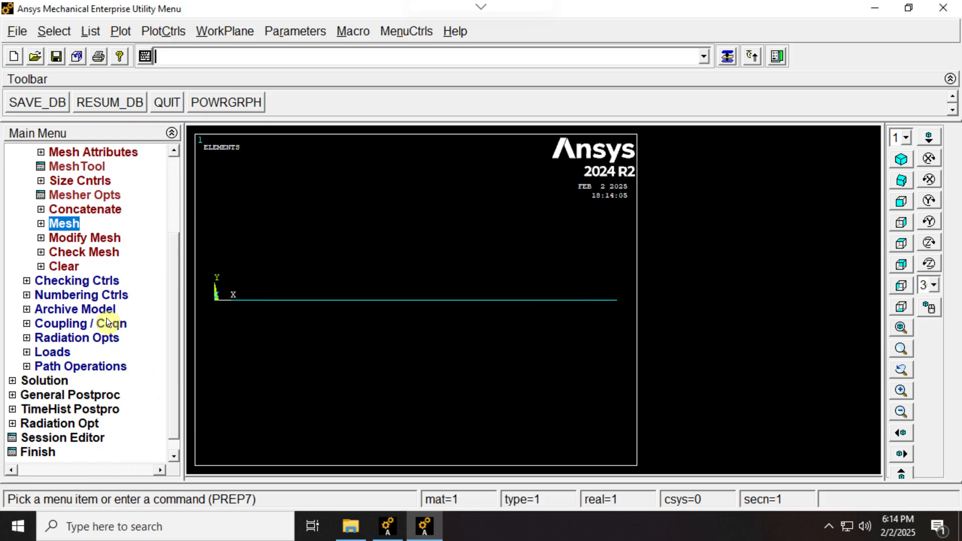
Bring up the thermal temperature load options for defining loads on the model.
click(24, 352)
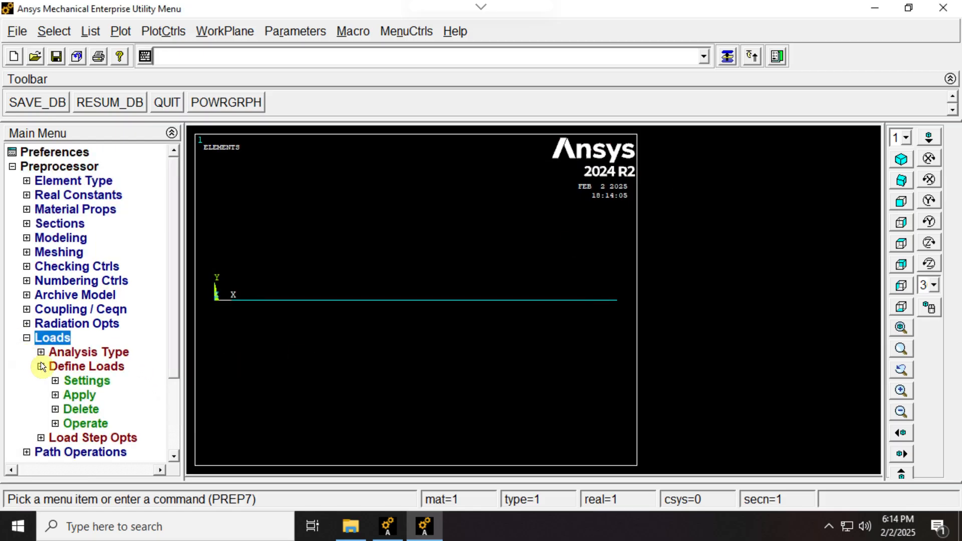
scroll(173, 325, down, 3)
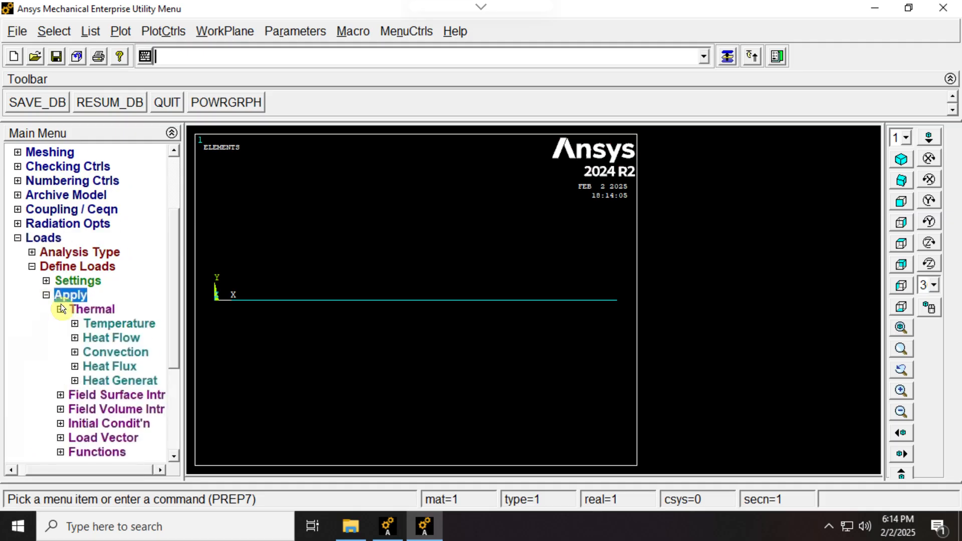
click(54, 297)
click(74, 324)
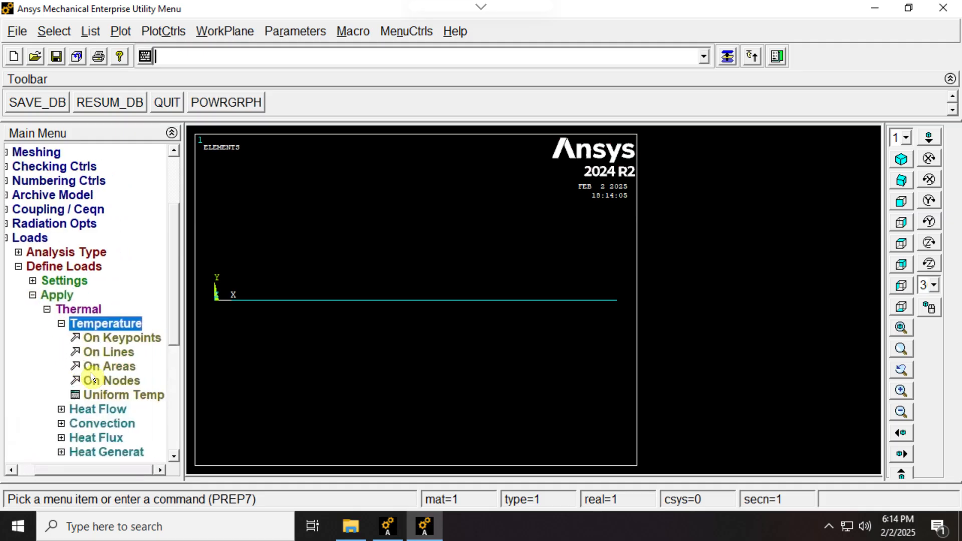
click(100, 340)
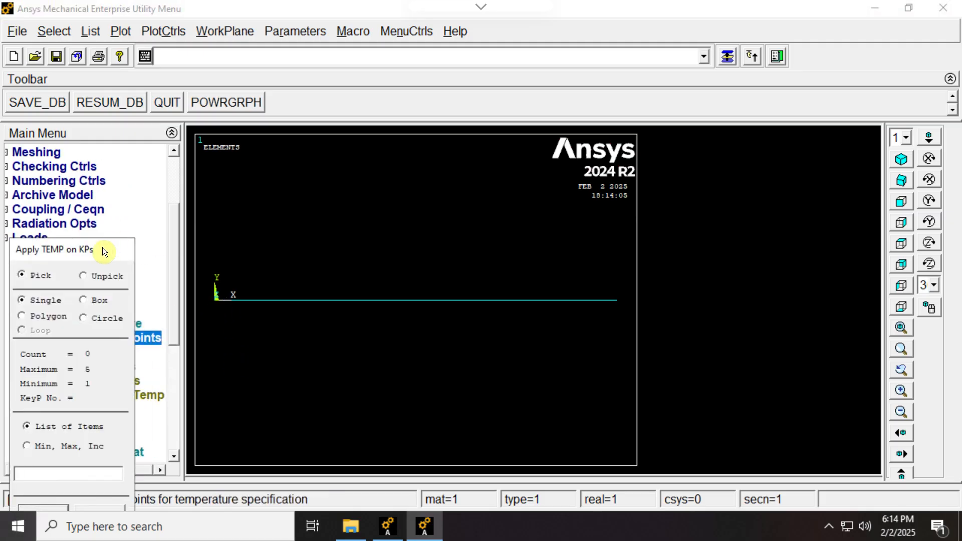
click(212, 306)
click(212, 301)
drag(102, 248, 293, 105)
click(309, 392)
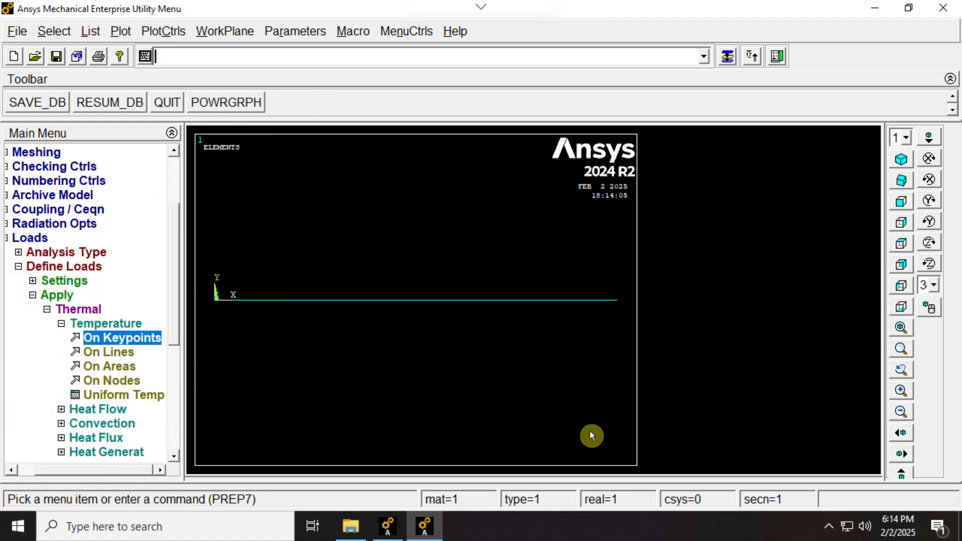
Check the boundary temperatures on the 1D model slide in Acrobat, and apply a constant TEMP of 200 to keypoint 1 in Ansys.
key(alt+Tab)
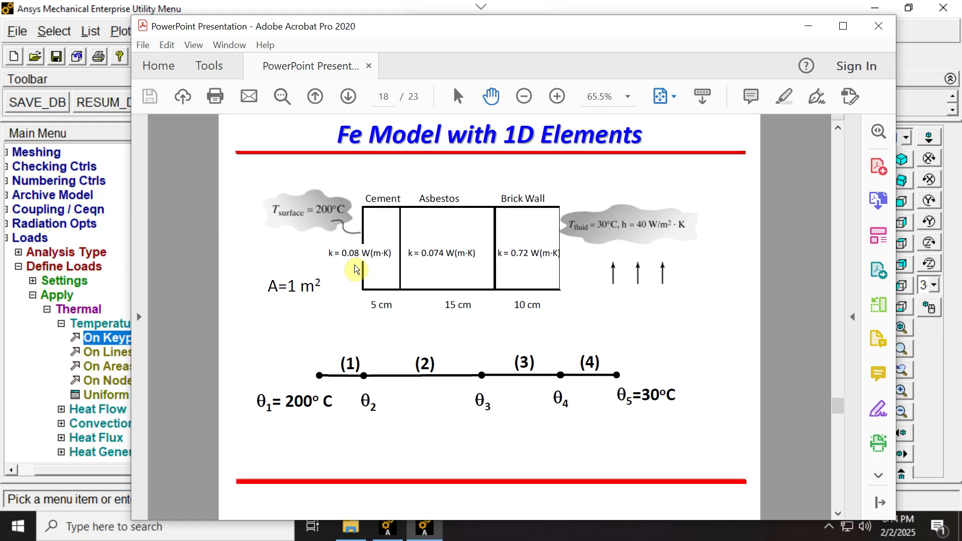
click(809, 30)
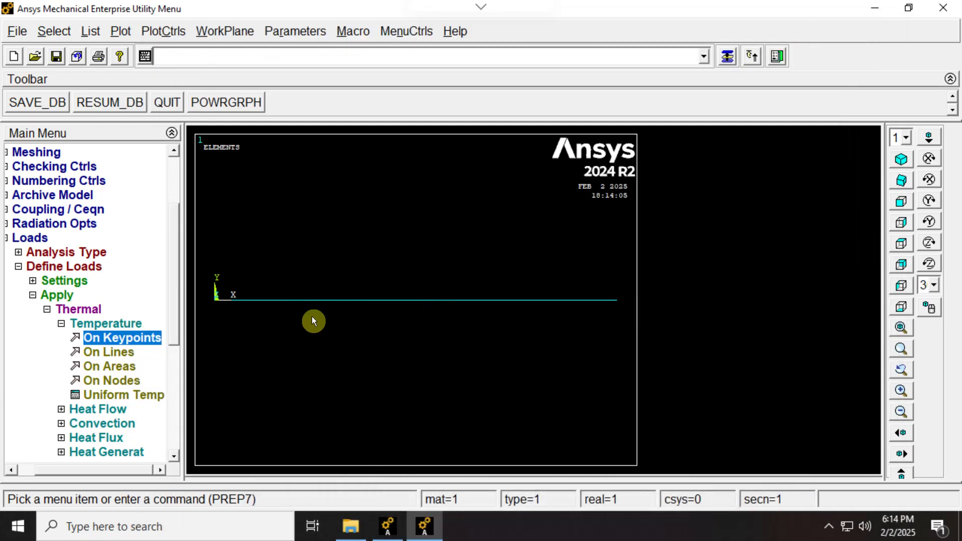
click(124, 338)
click(215, 300)
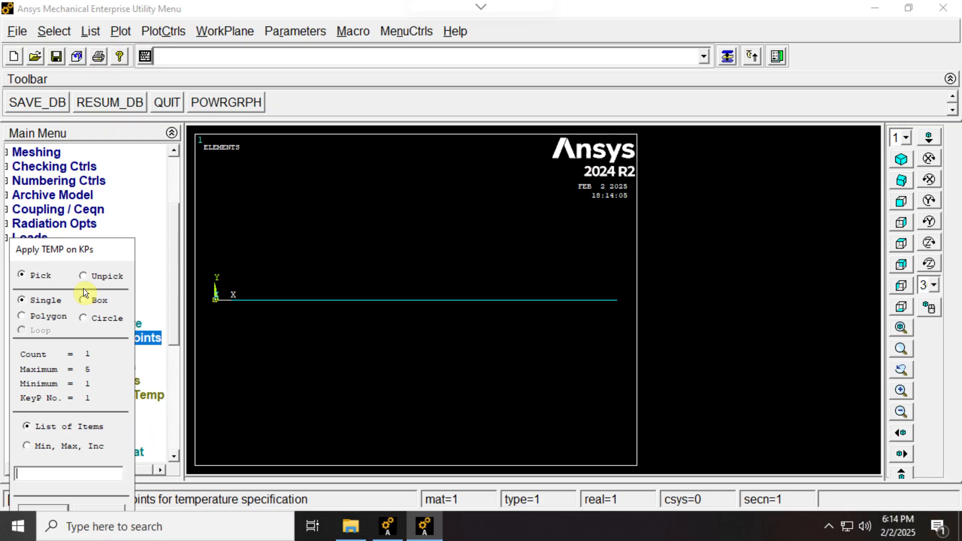
drag(92, 255, 299, 127)
click(251, 387)
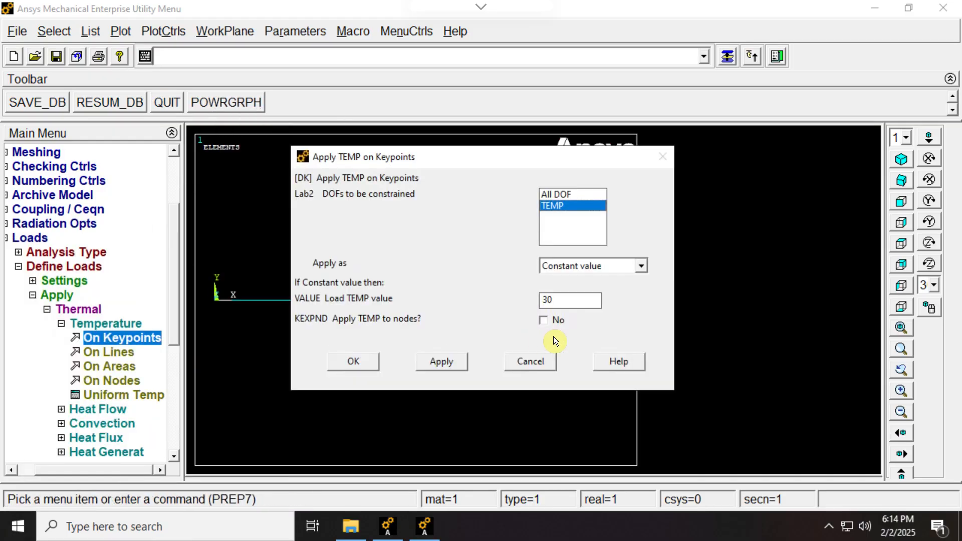
double_click(573, 306)
click(371, 364)
Apply a constant temperature of 30 to the keypoint at the far end of the wall model.
click(136, 341)
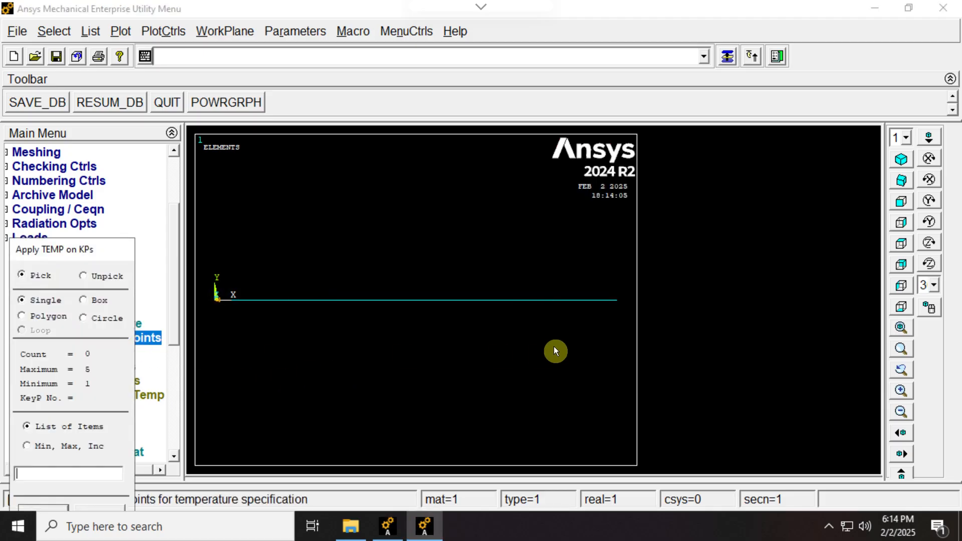
click(616, 302)
click(52, 507)
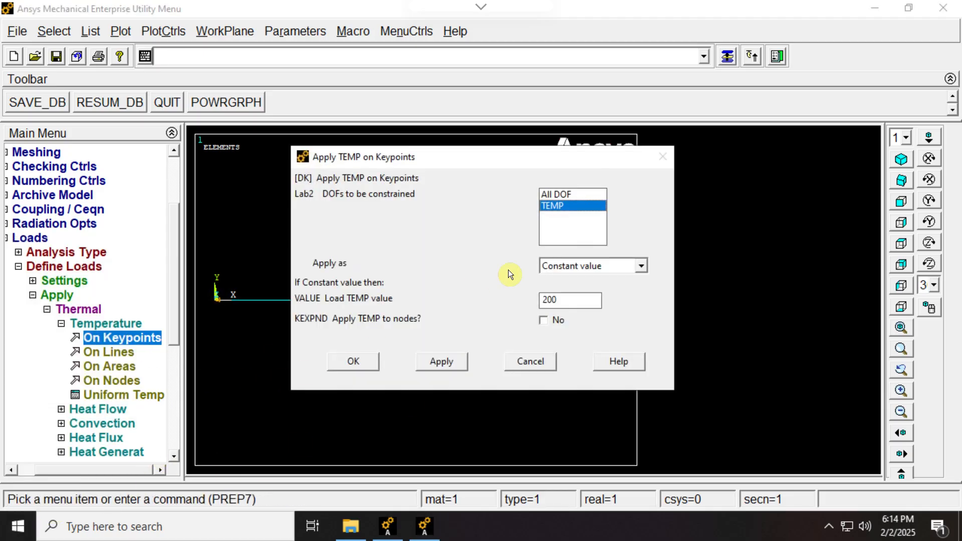
double_click(574, 297)
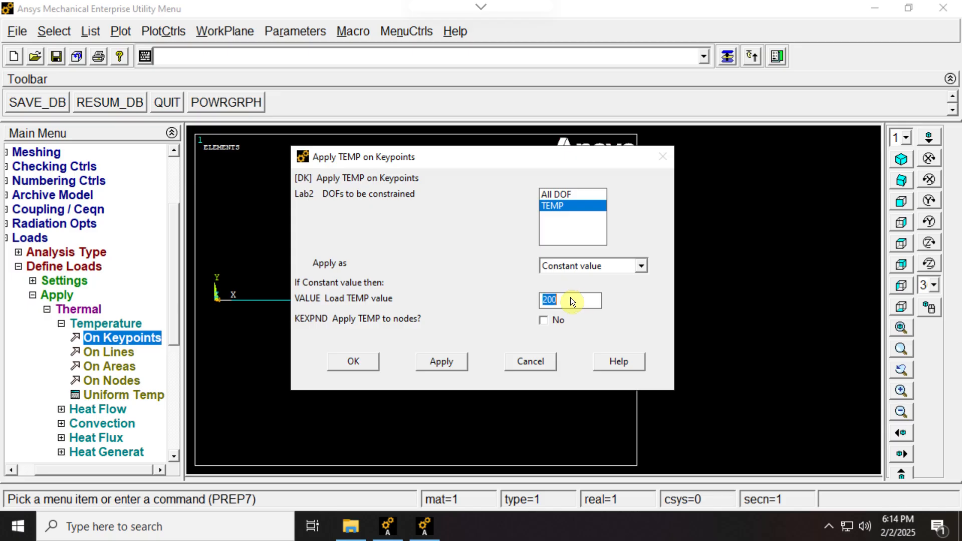
click(365, 368)
Solve the current load step, approving its execution, and dismiss the solution status and completion windows.
click(35, 296)
click(35, 295)
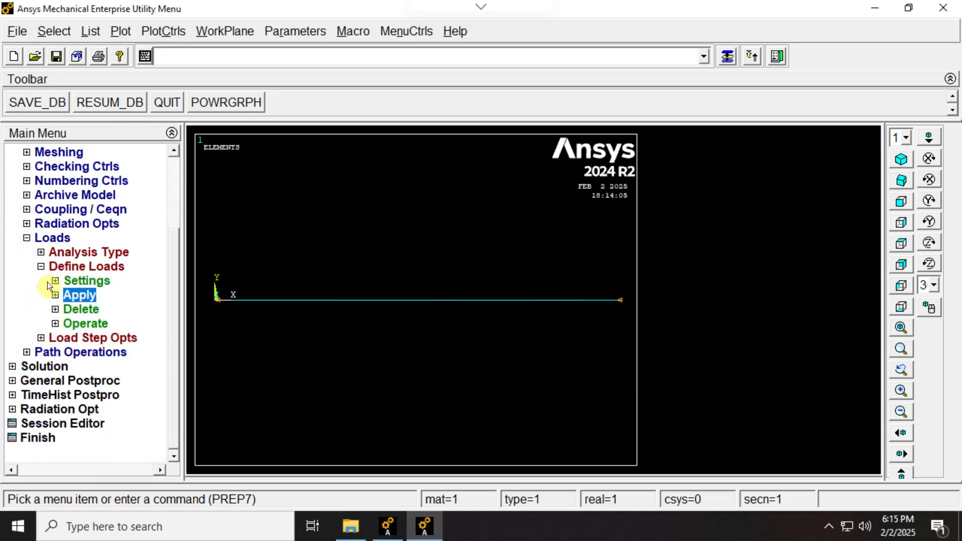
click(40, 268)
click(13, 368)
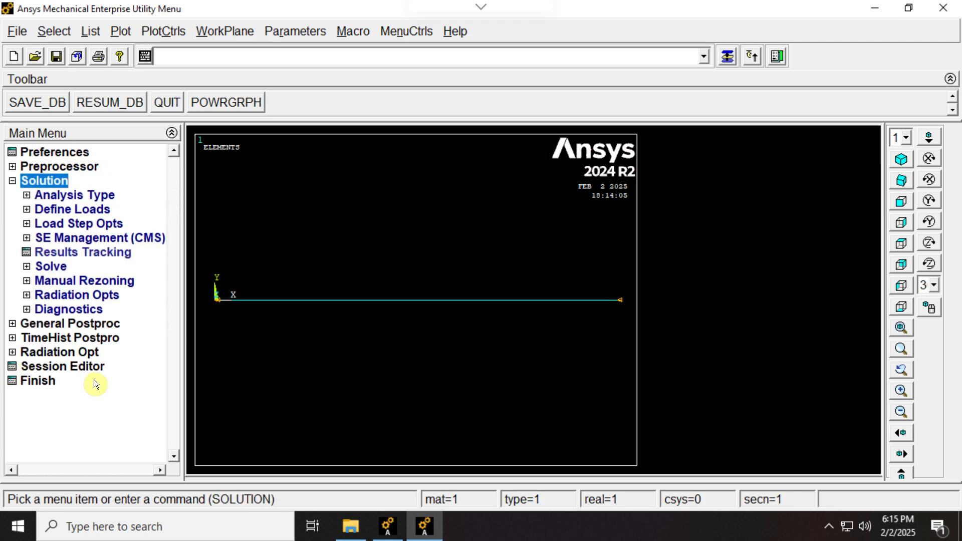
click(27, 267)
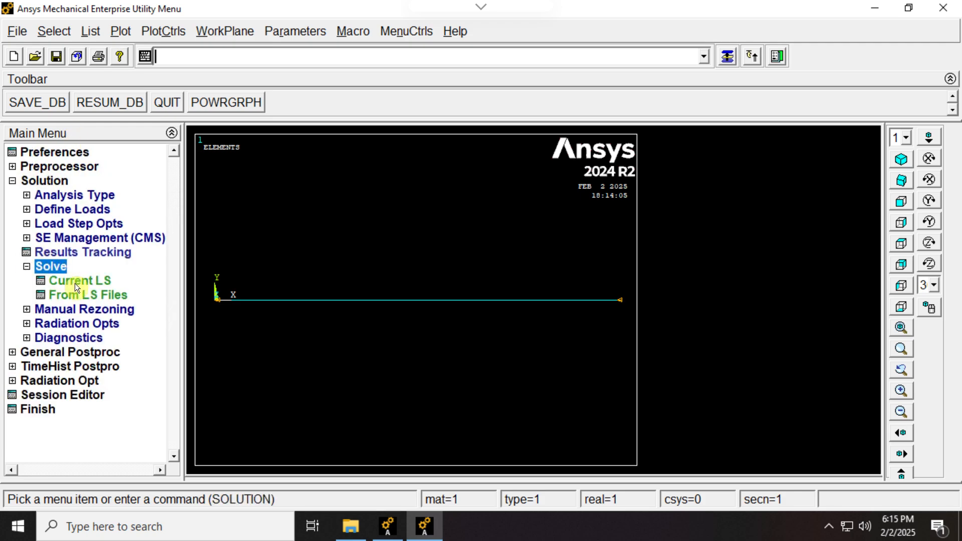
click(74, 284)
click(476, 333)
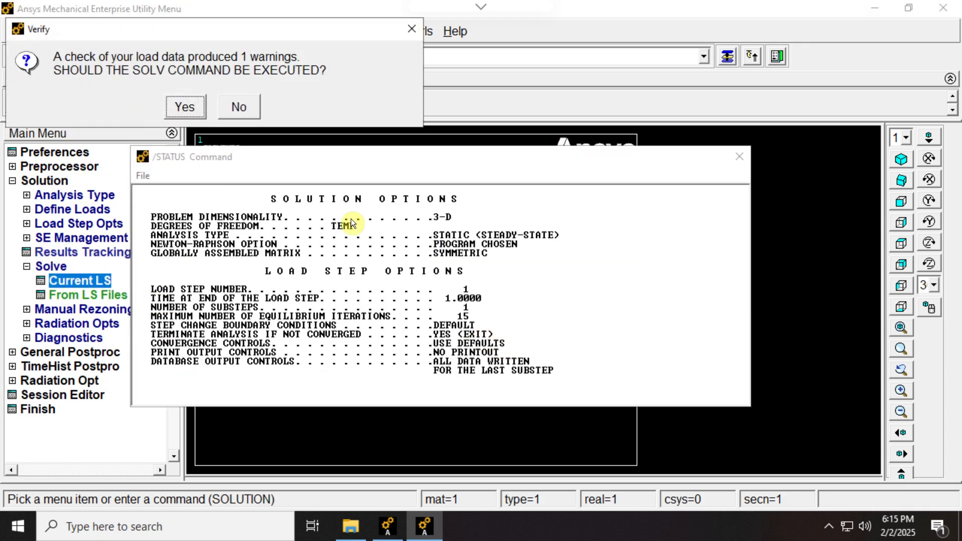
click(188, 107)
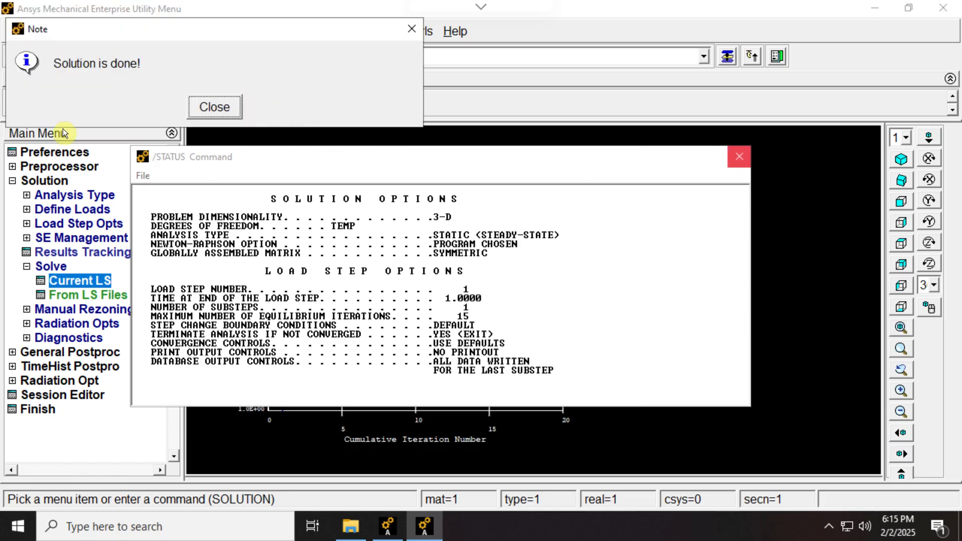
click(740, 157)
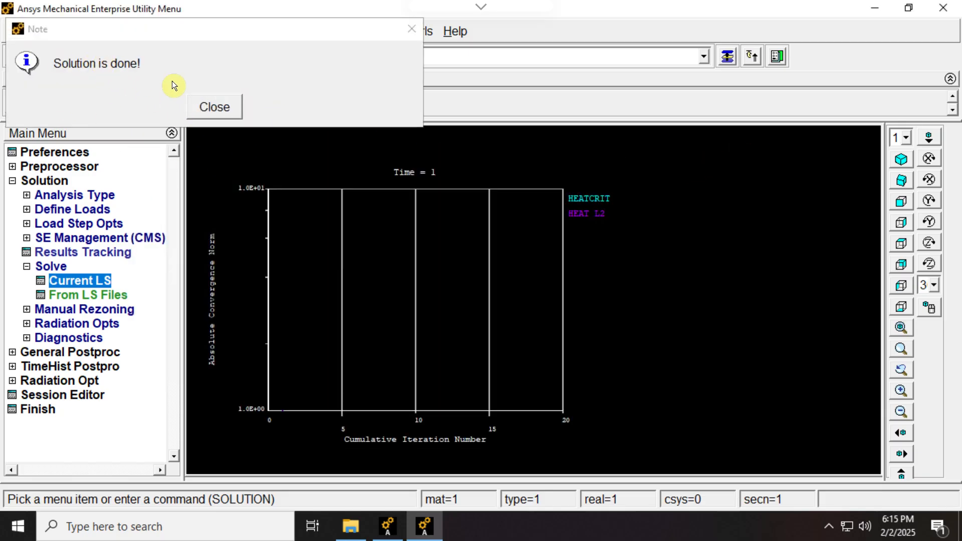
click(203, 108)
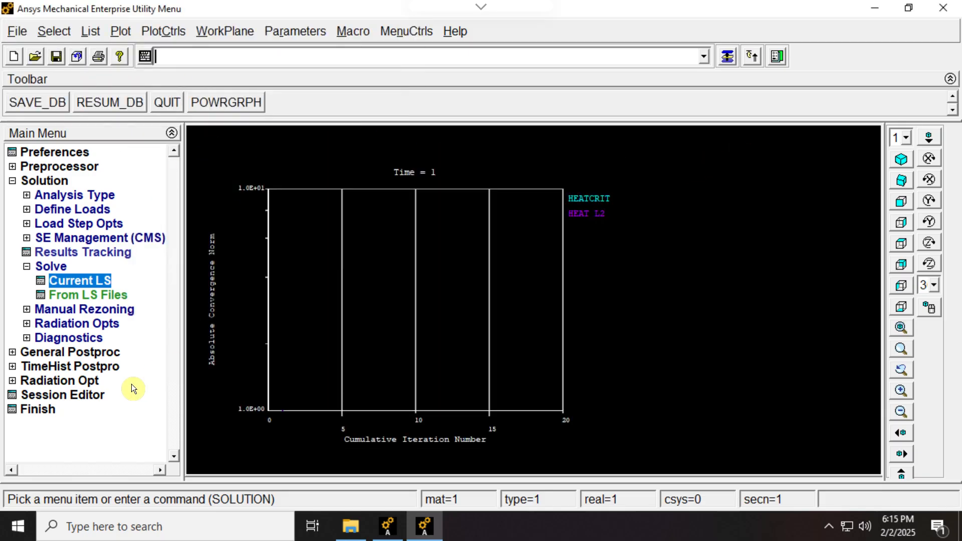
List the nodal temperature results from the DOF solution.
click(15, 352)
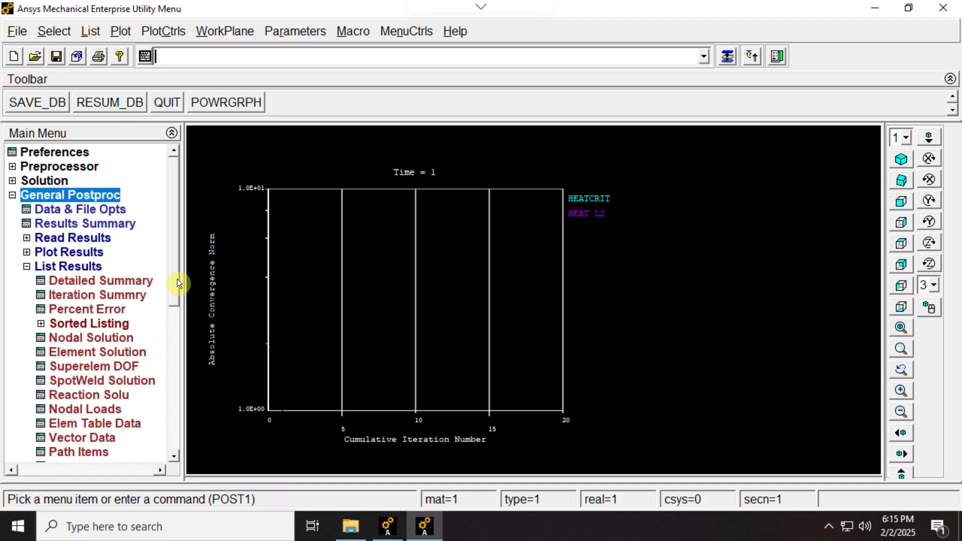
drag(176, 278, 182, 349)
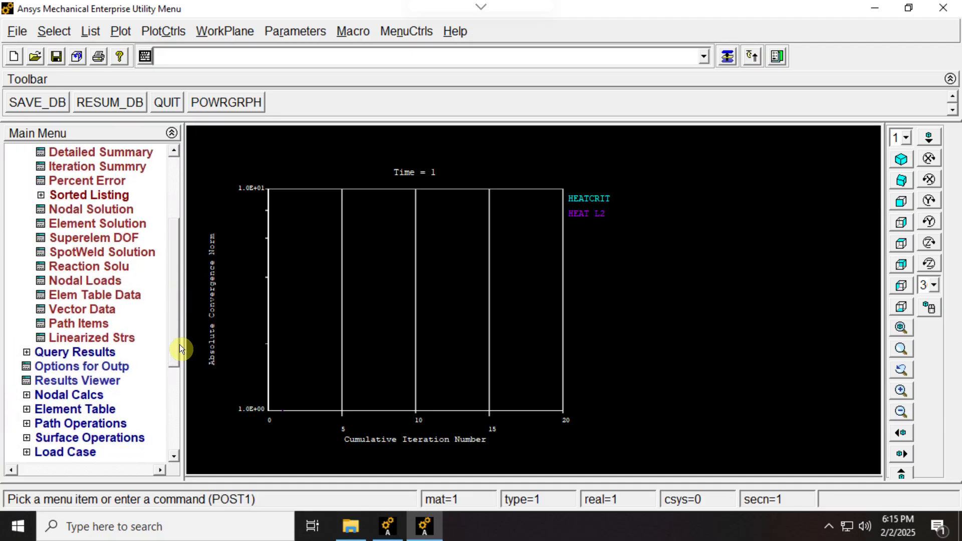
click(48, 210)
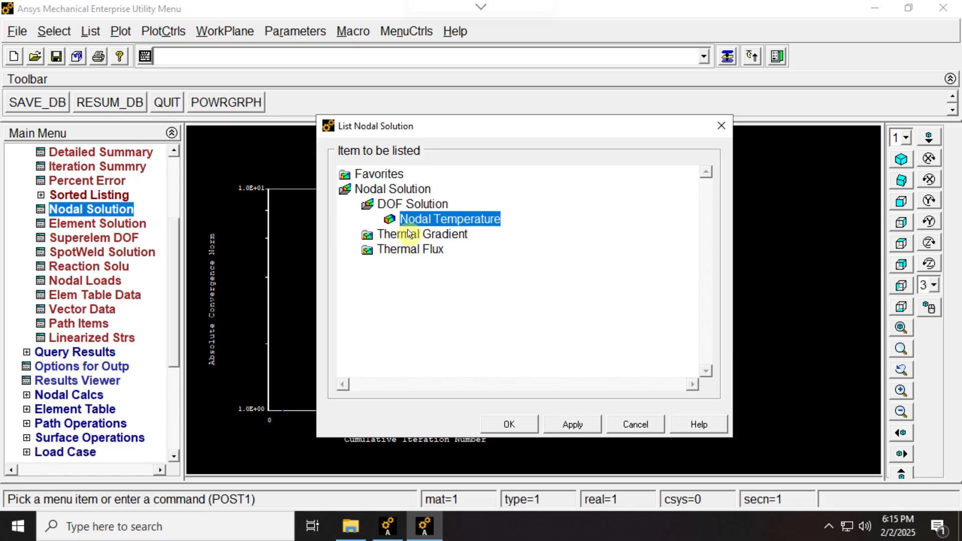
click(520, 431)
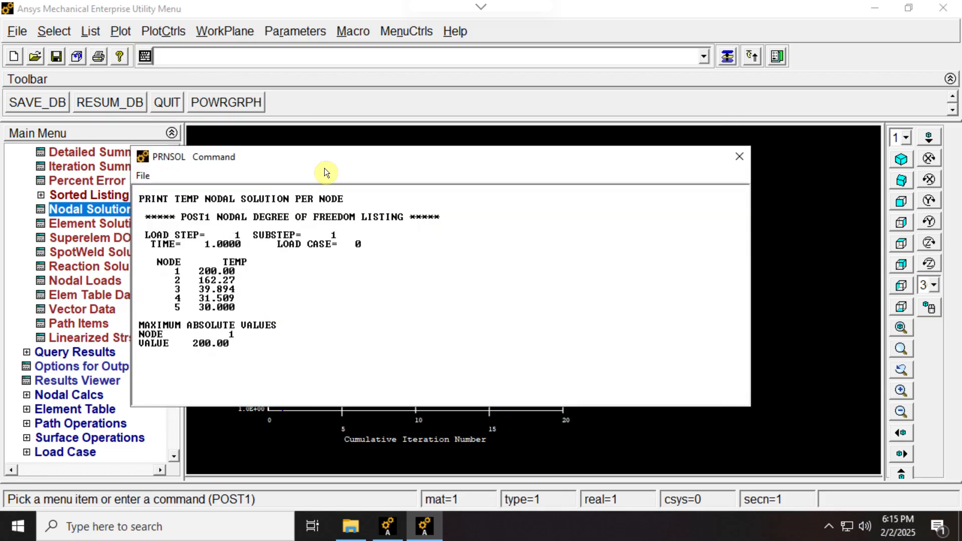
Arrange the nodal temperature listing and the Acrobat slide of the 1D element model side by side for comparison.
drag(316, 158, 424, 159)
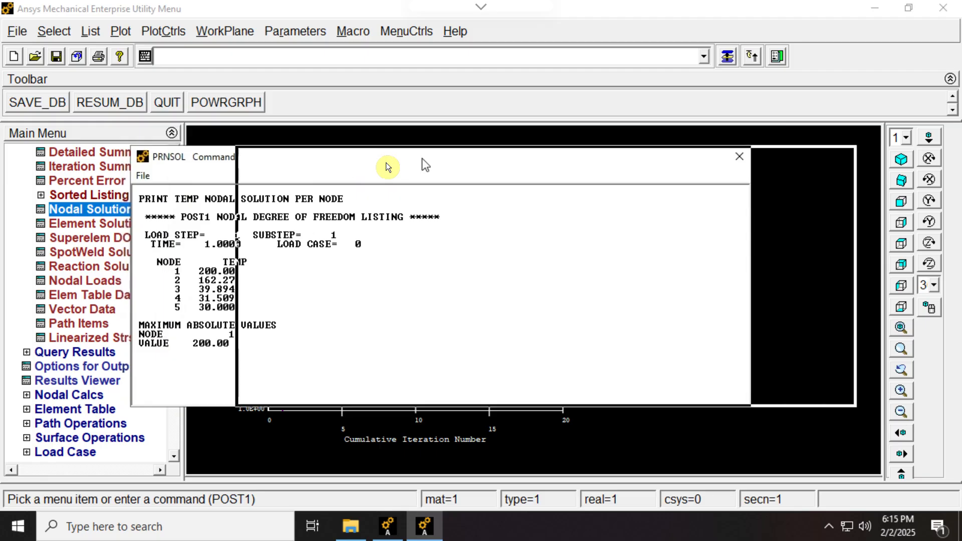
drag(368, 169, 364, 176)
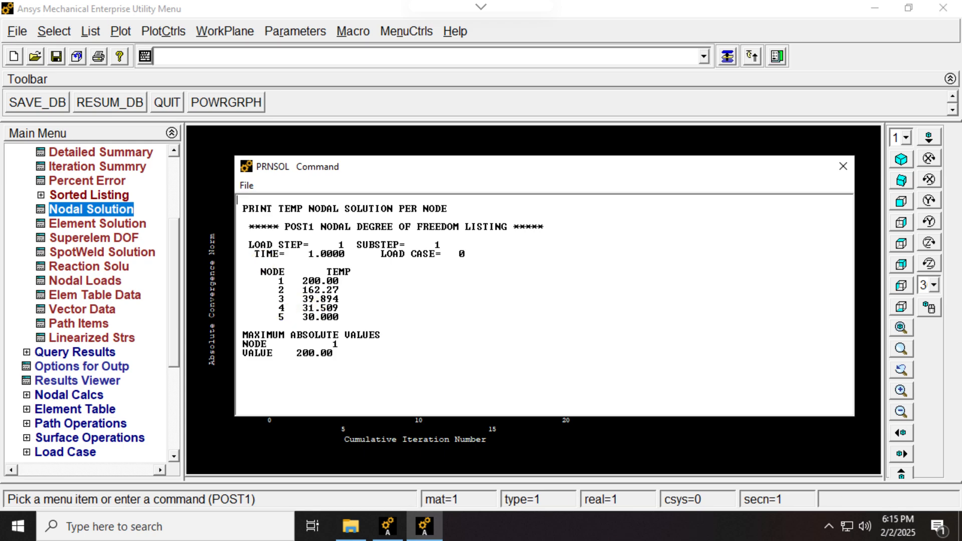
key(alt+Tab)
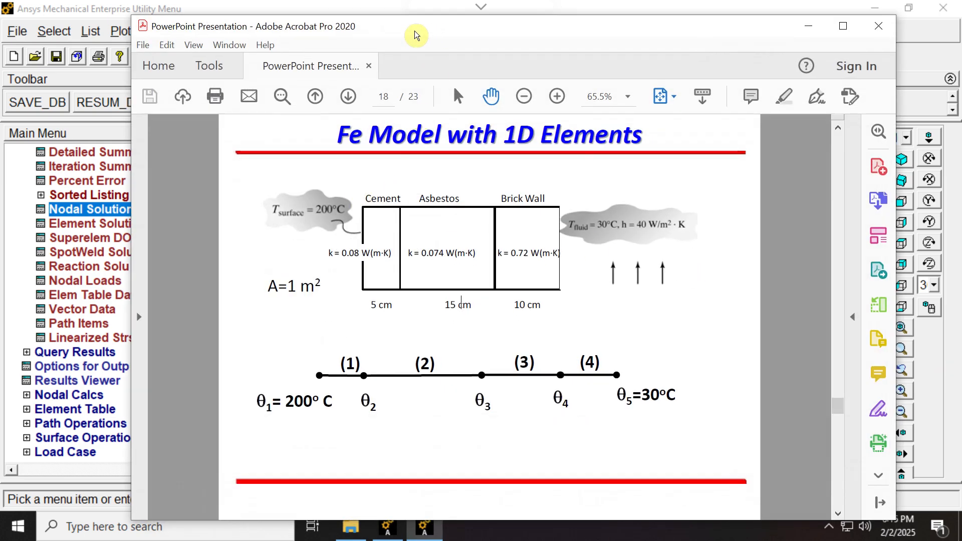
drag(414, 31, 649, 51)
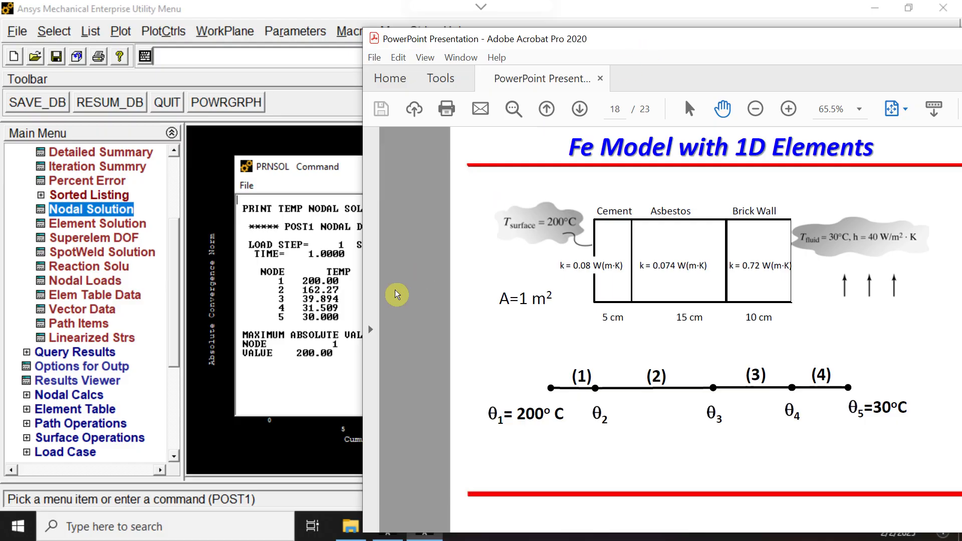